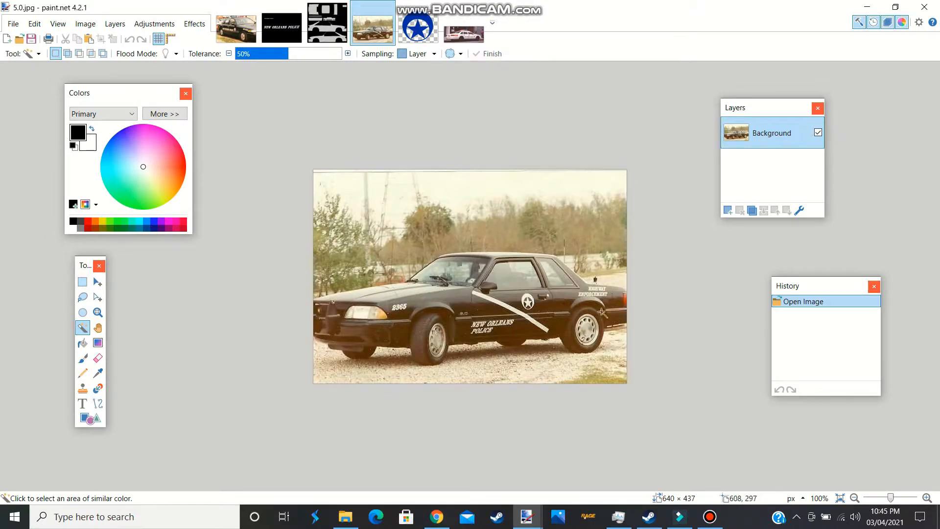
Step: Compare the mustang_sign_1.png template with the 5.0.jpg reference photo and add a new layer to the template
left_click(326, 23)
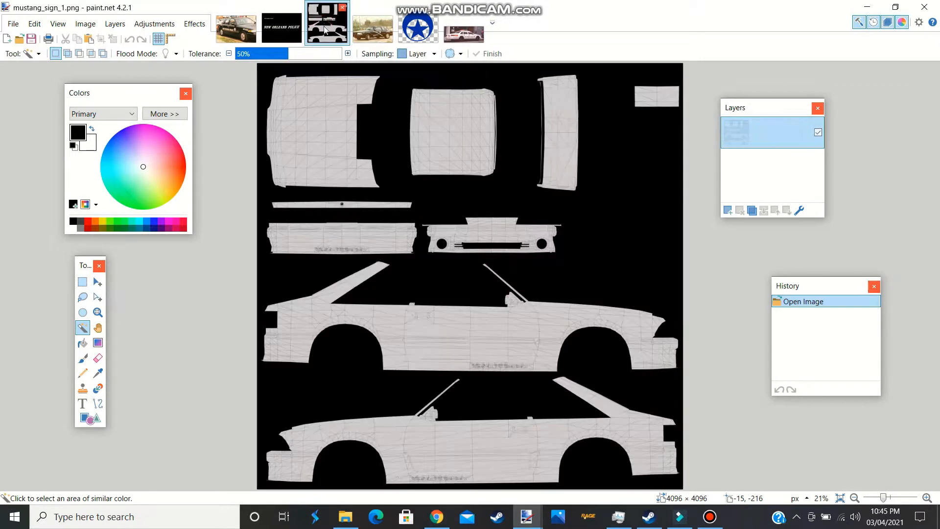
left_click(381, 36)
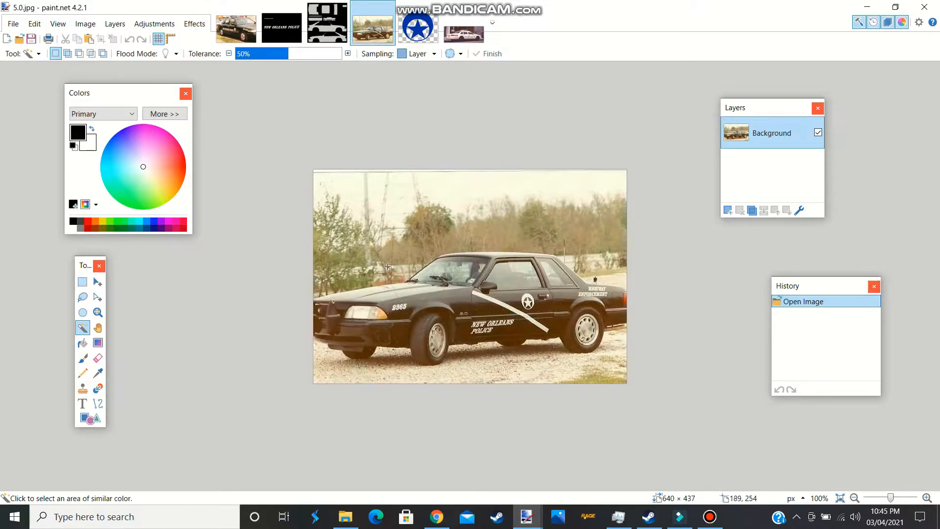
left_click(323, 29)
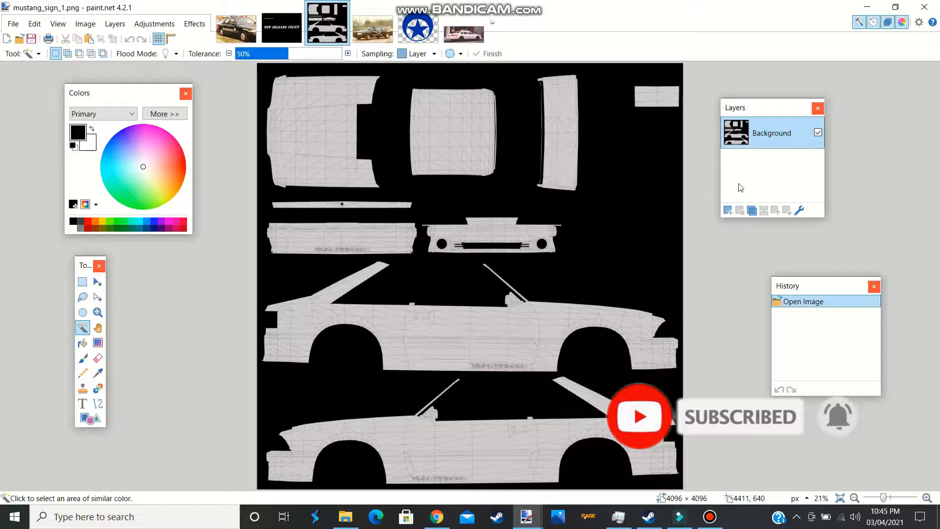
left_click(727, 211)
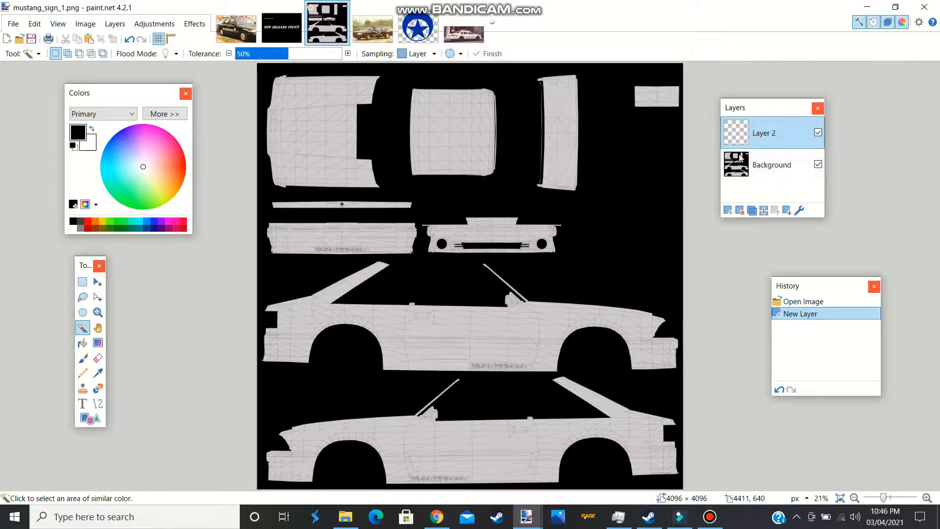
Step: Fill the hood, roof, trunk, narrow strip and wide bumper panels with solid red on the Background layer
left_click(82, 343)
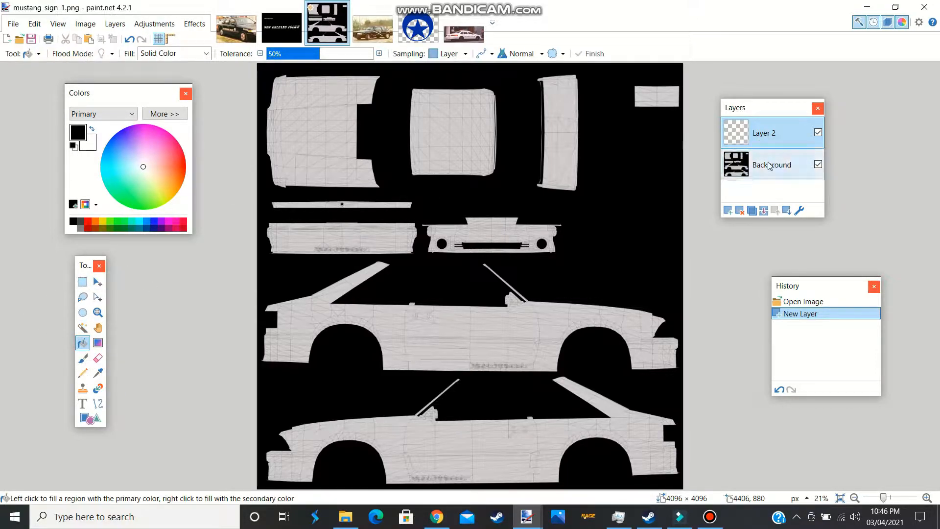
left_click(753, 167)
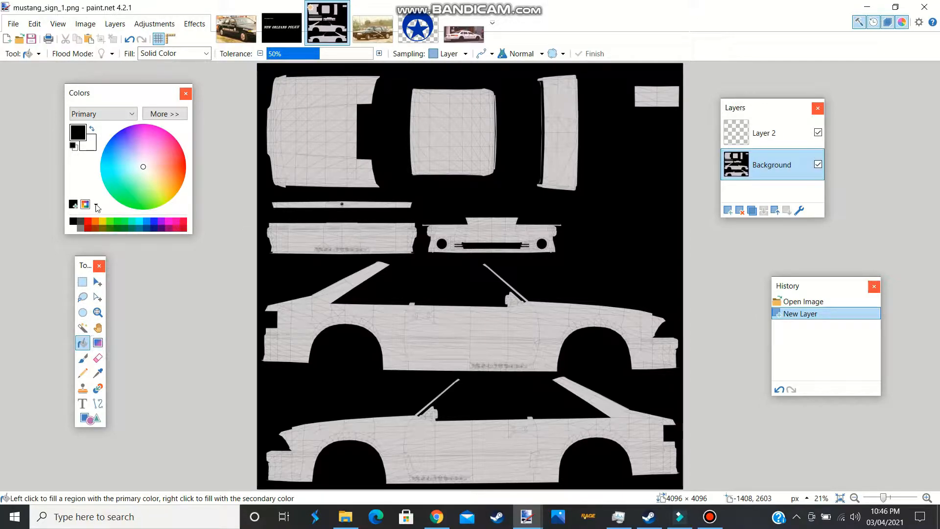
left_click(86, 225)
left_click(327, 204)
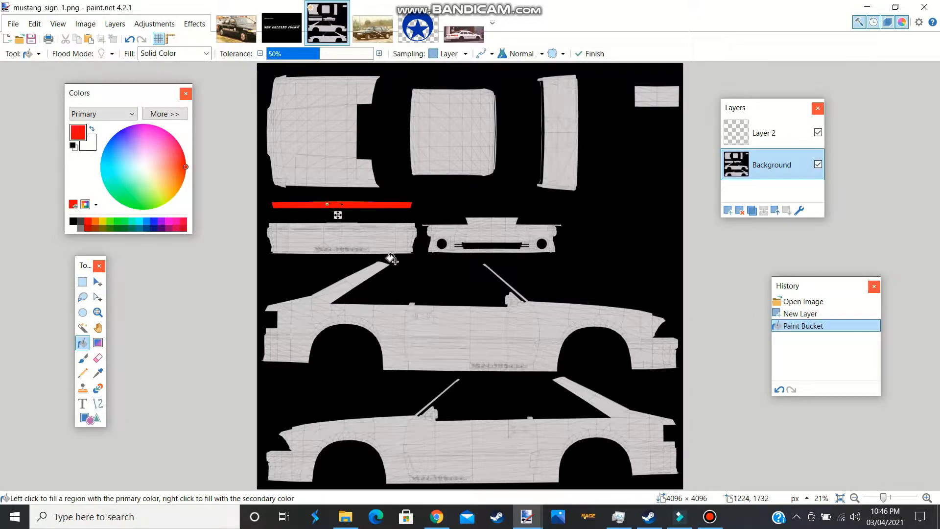
left_click(347, 237)
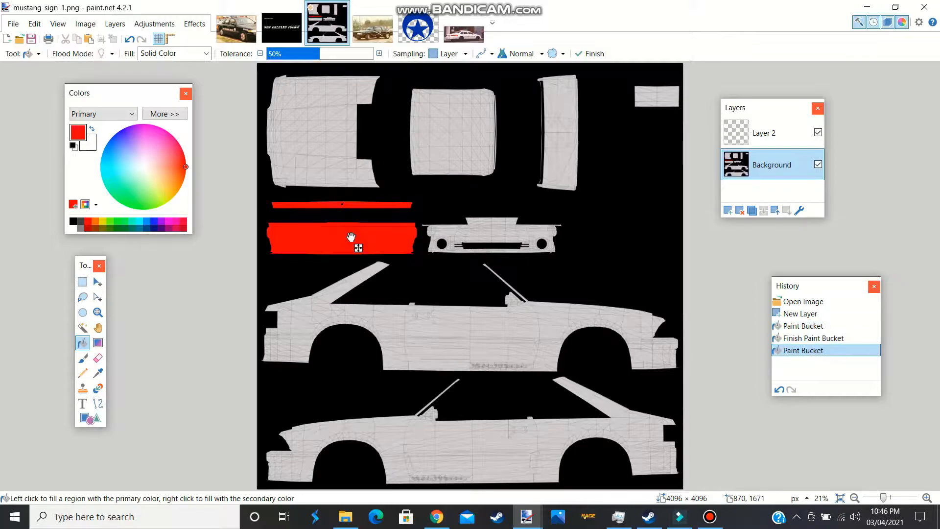
left_click(316, 141)
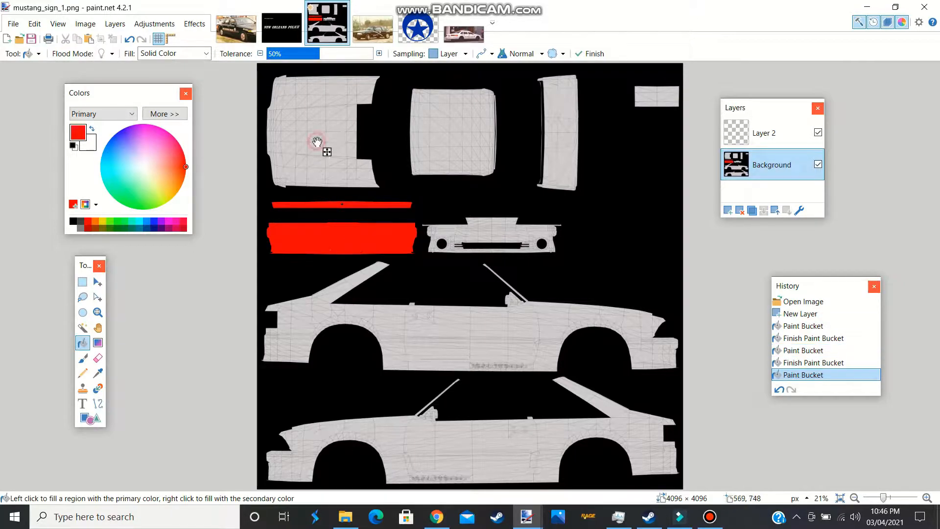
left_click(462, 126)
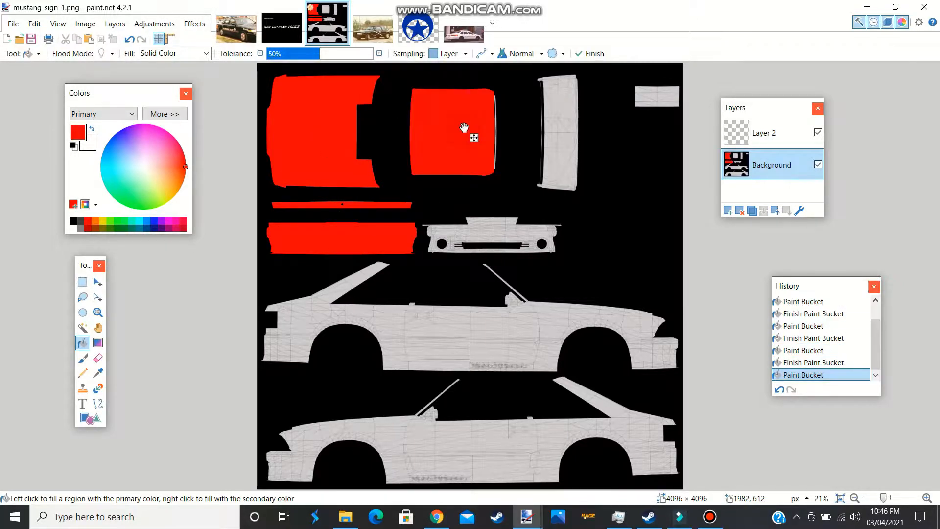
left_click(548, 120)
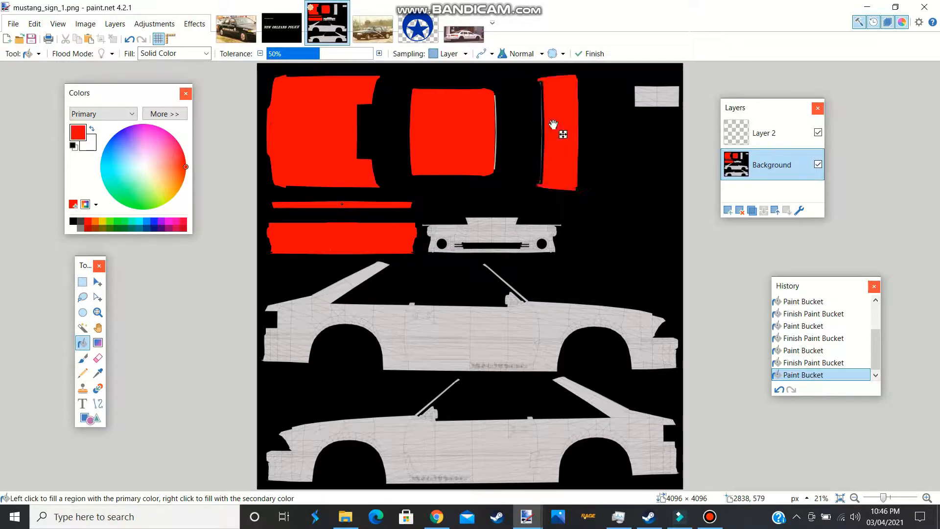
Step: Undo all the red panel fills on the Background layer
left_click(129, 39)
left_click(130, 39)
left_click(130, 39)
left_click(130, 39)
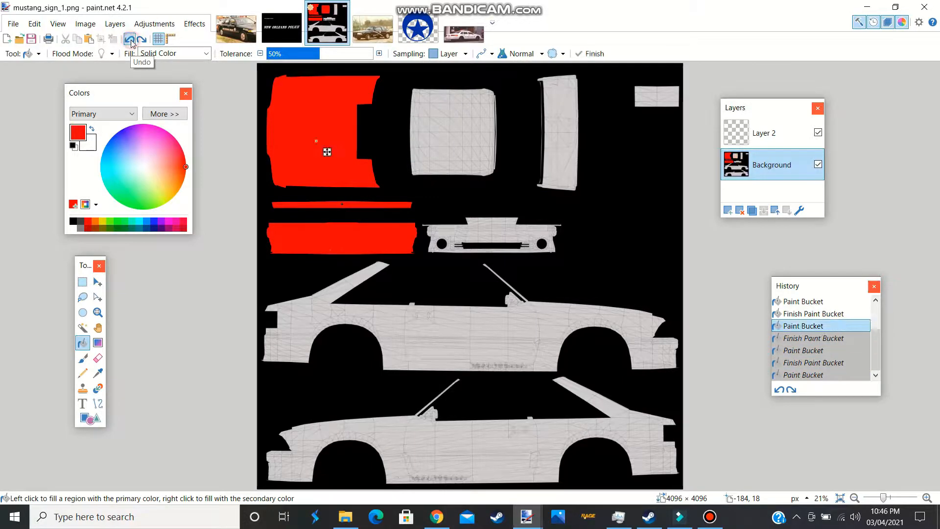
left_click(130, 39)
left_click(130, 39)
left_click(130, 39)
left_click(129, 39)
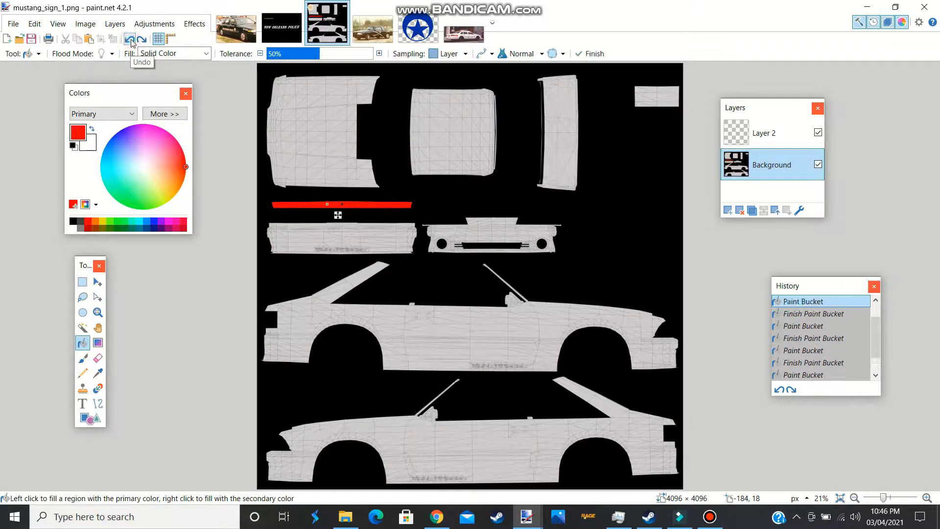
left_click(130, 39)
Step: Replace a trial red fill on Layer 2 with a solid black fill over the whole layer
left_click(753, 139)
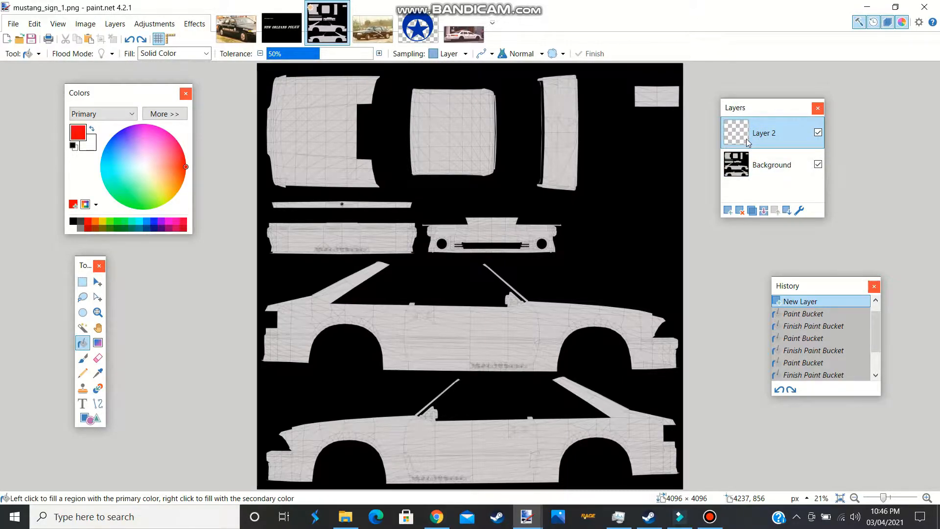
left_click(354, 253)
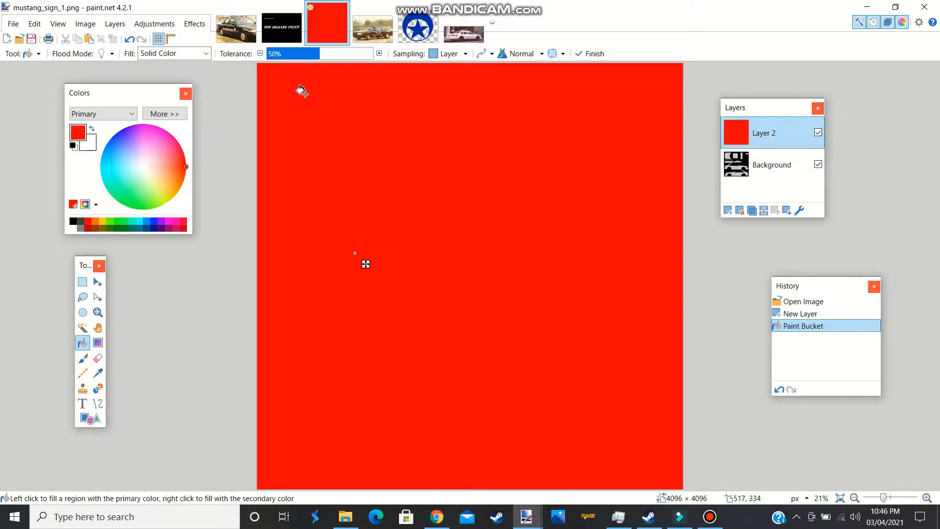
left_click(130, 40)
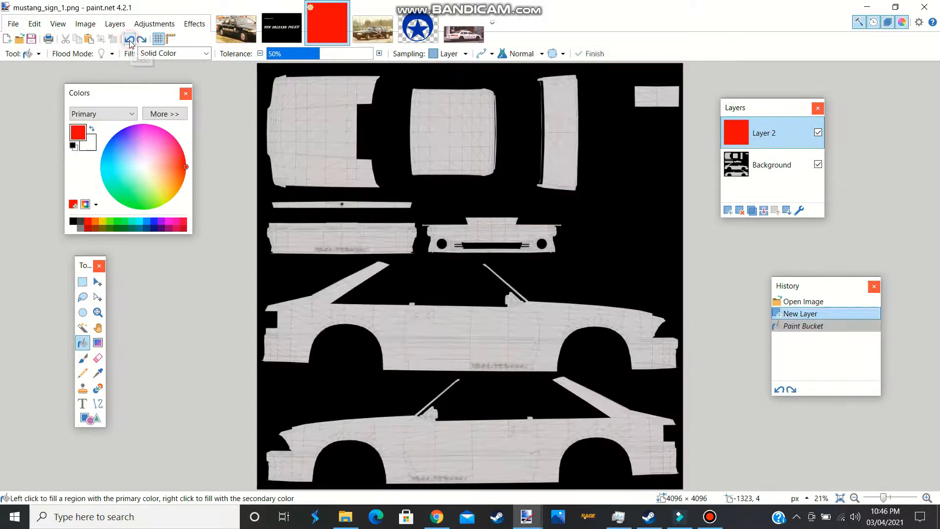
left_click(73, 222)
left_click(341, 183)
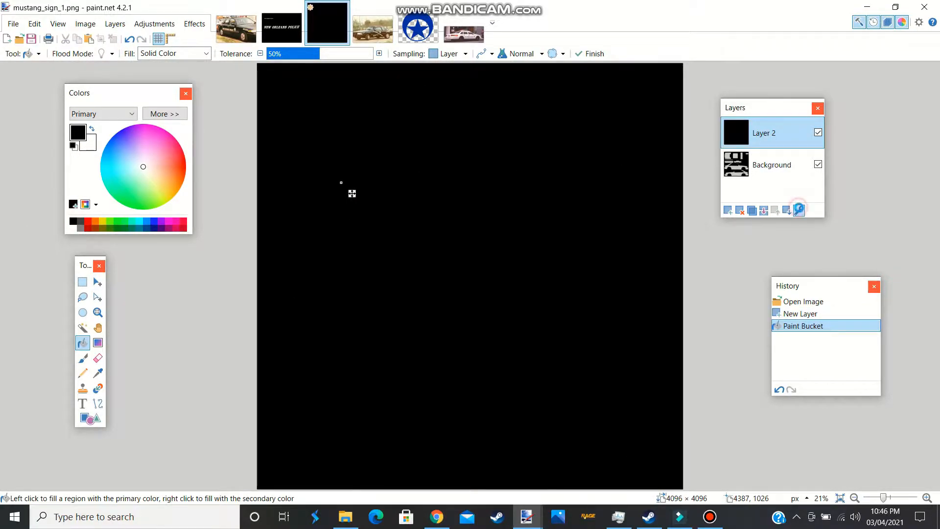
Step: Set Layer 2's opacity to 94
left_click(799, 210)
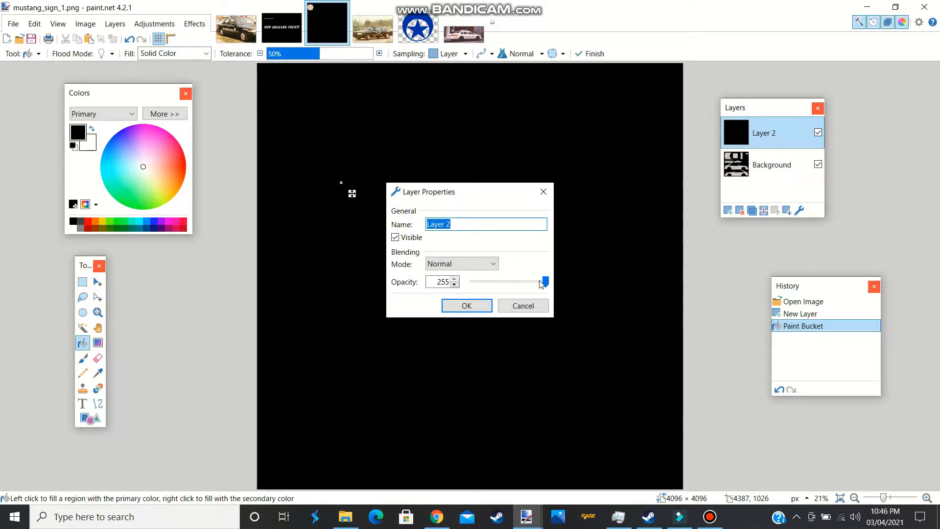
left_click_drag(545, 283, 500, 283)
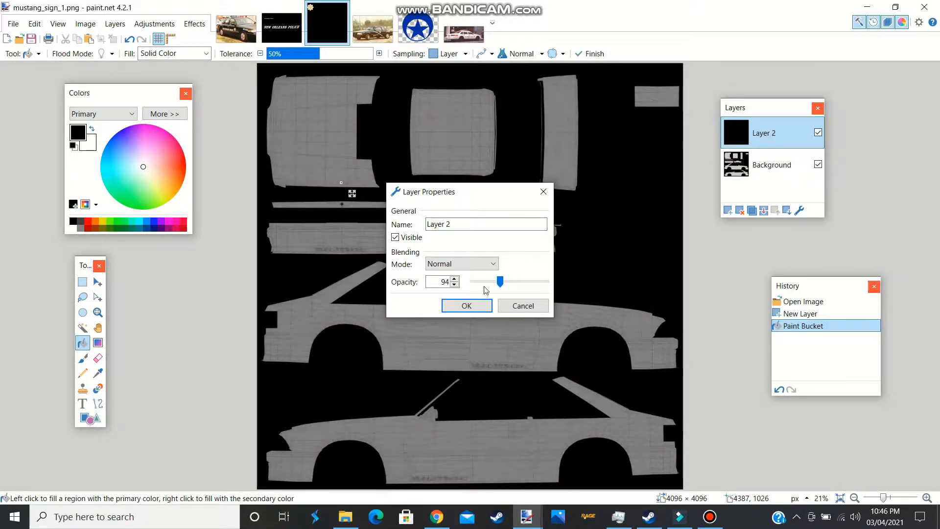
left_click(462, 306)
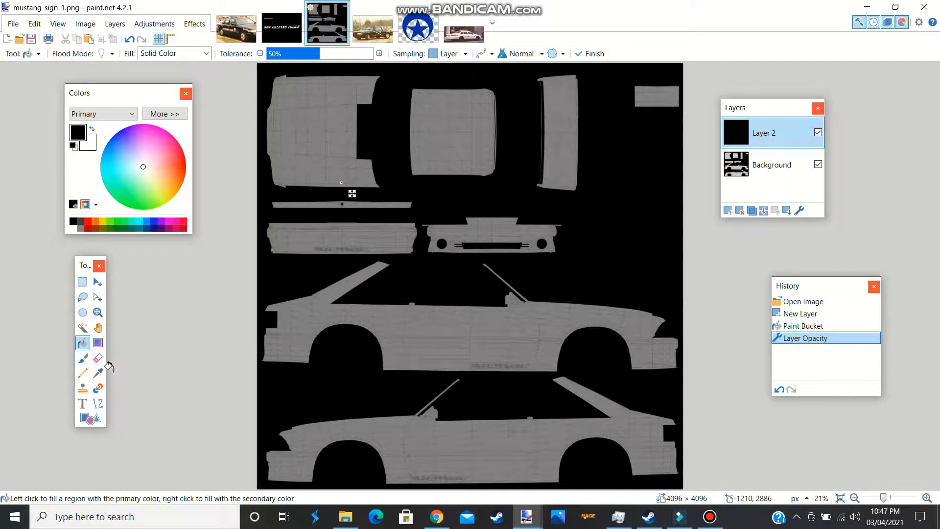
Step: Check the door stripe in 5.0.jpg and ready the Line / Curve tool on the template with white as the primary color
left_click(98, 403)
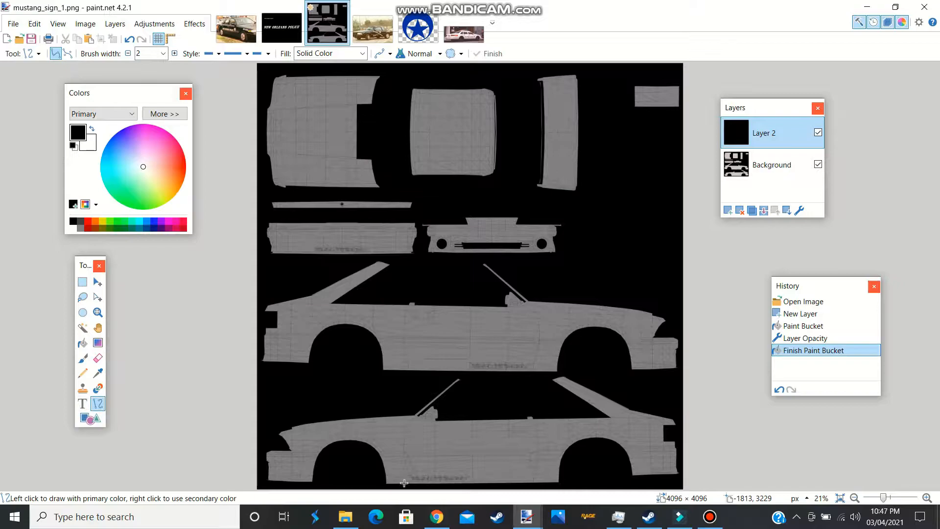
left_click(373, 22)
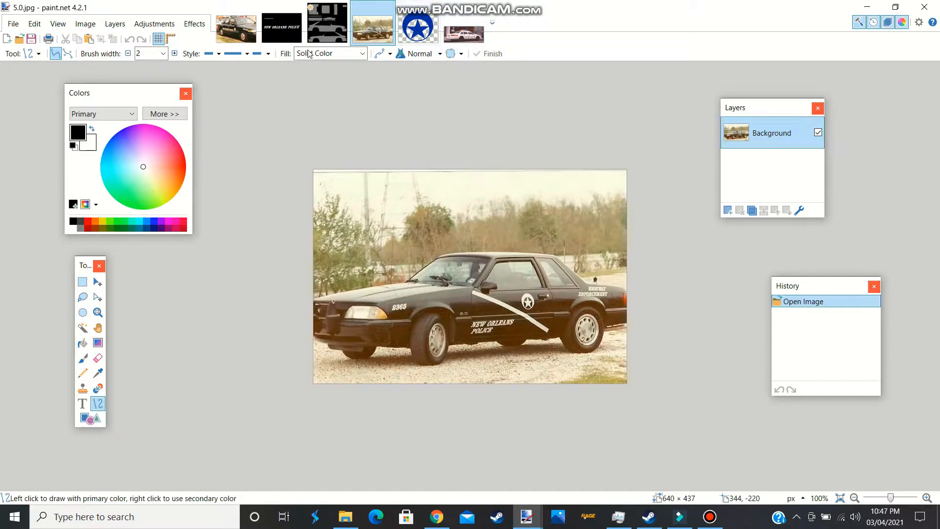
left_click(327, 22)
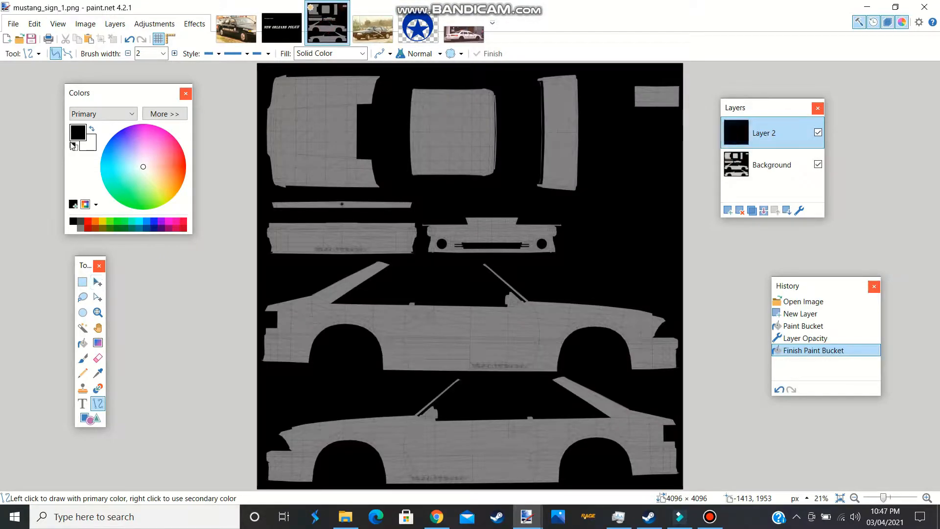
left_click(91, 128)
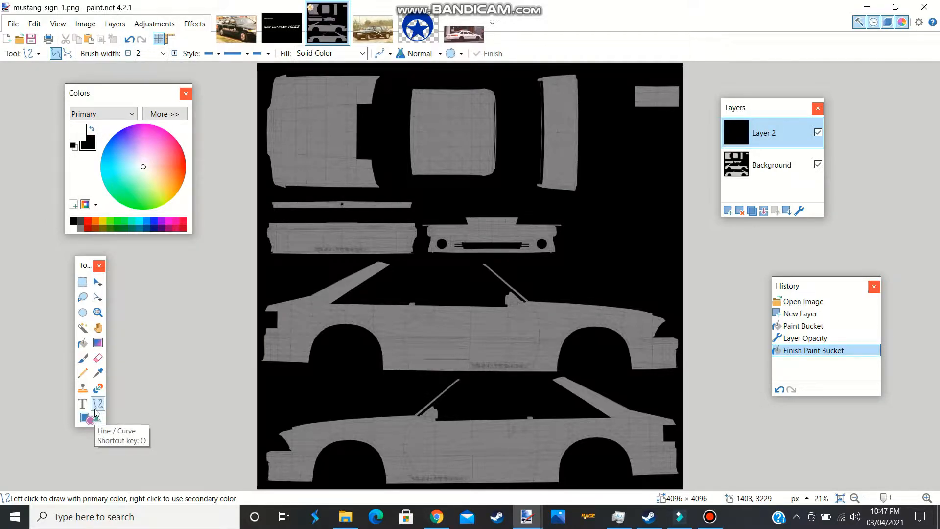
left_click(98, 312)
left_click_drag(389, 384, 390, 385)
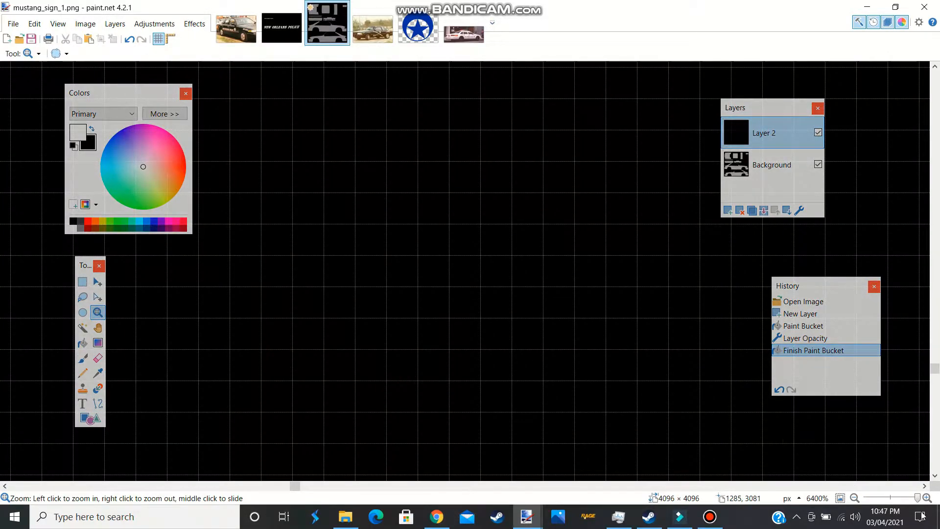
left_click_drag(917, 498, 885, 489)
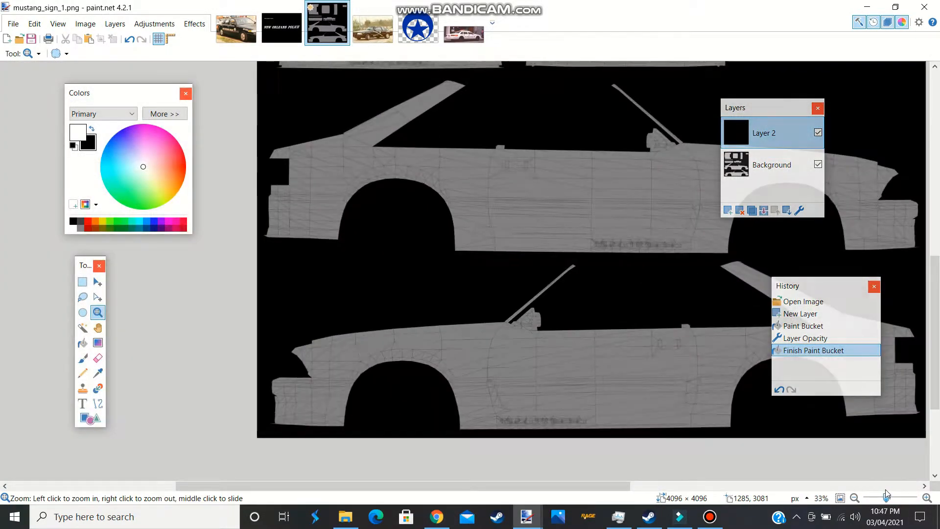
left_click(98, 403)
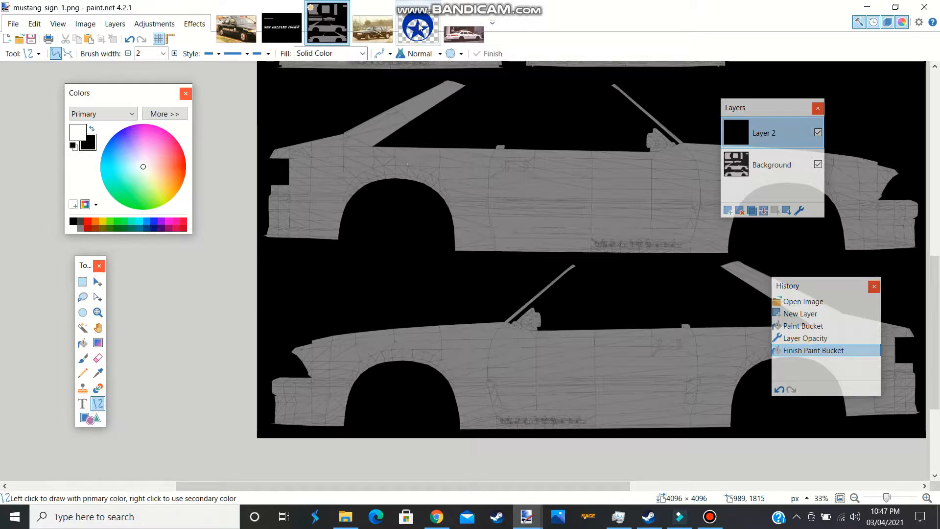
left_click(381, 31)
left_click(338, 32)
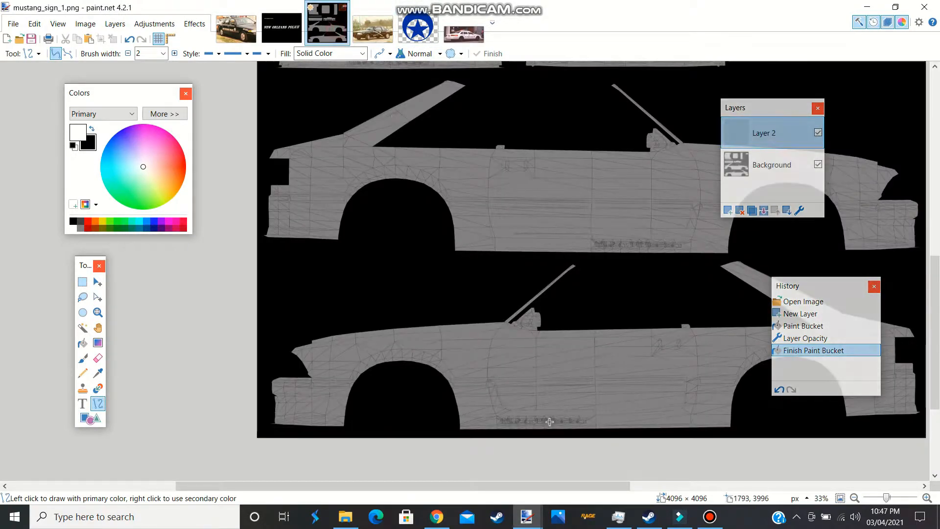
Step: Draw a straight white stripe about 1303 px long and 70 px wide, descending from the windshield base toward the rear wheel on the lower side view
mouse_move(502, 324)
left_mouse_down()
mouse_move(718, 419)
mouse_move(694, 414)
left_mouse_up()
left_click(163, 54)
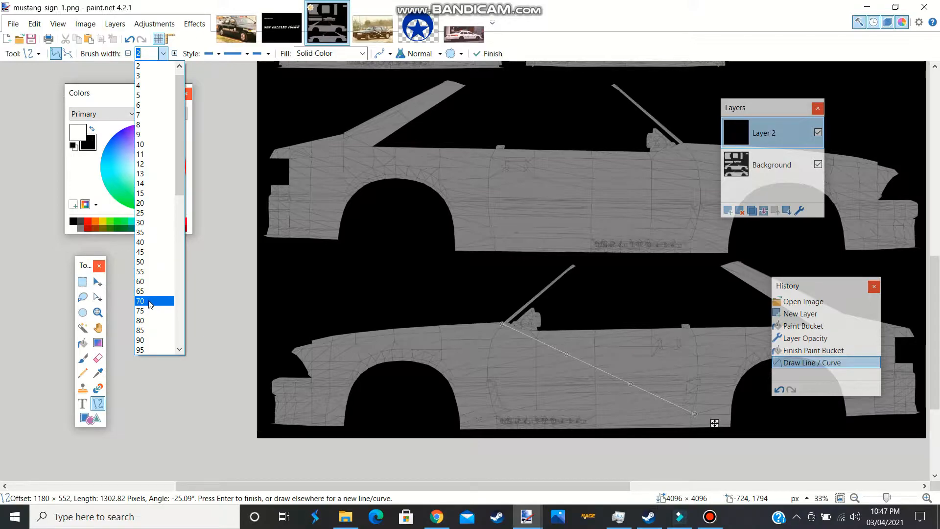
left_click(150, 303)
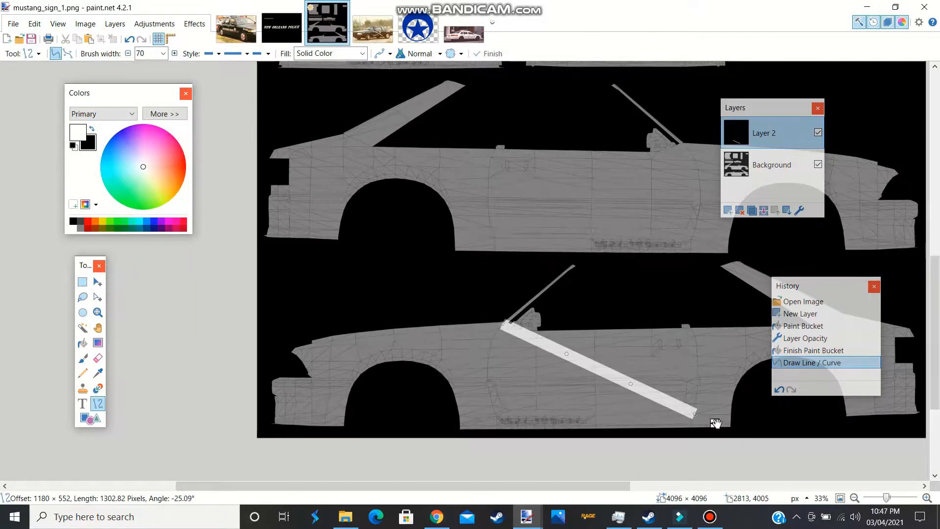
left_click_drag(717, 425, 713, 428)
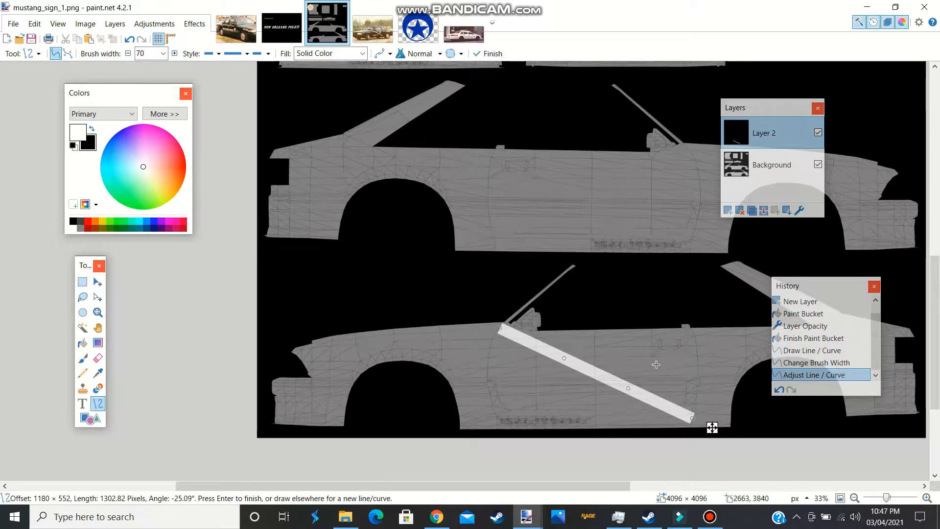
key("Return")
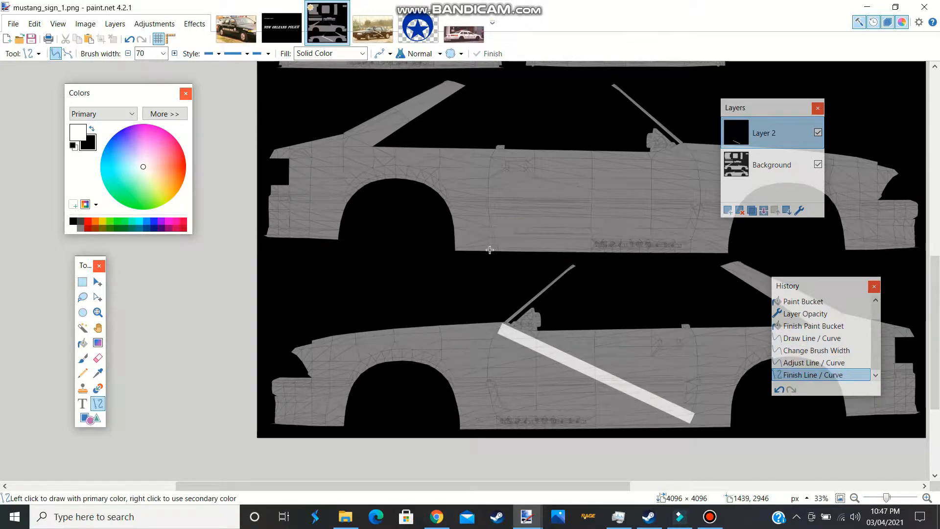
Step: Draw a mirrored 70 px wide white stripe on the upper side view, from the lower rear of the door to the windshield base
left_click_drag(492, 246, 696, 148)
left_click_drag(715, 255, 712, 254)
left_click_drag(533, 488, 588, 489)
left_click(309, 158)
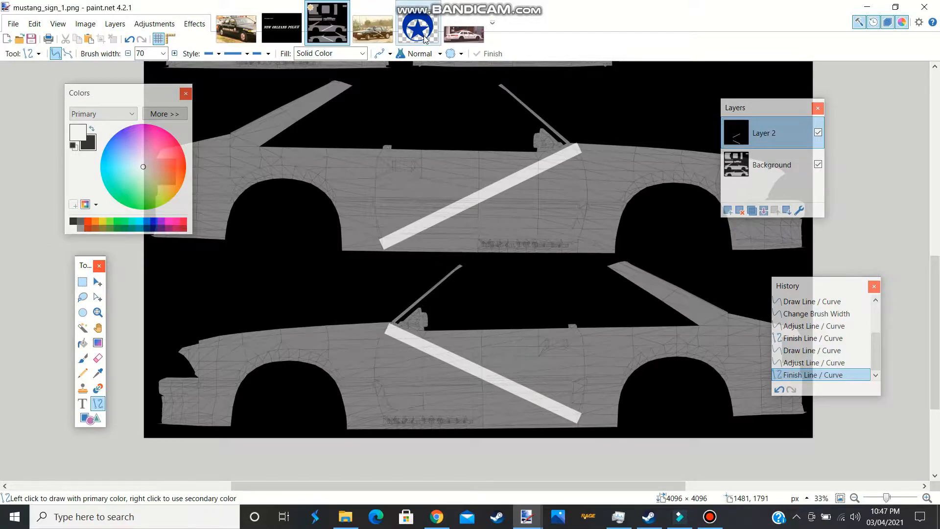
Step: Select the blue star-and-crescent emblem in NOPD 90S STAR.png with the Magic Wand and fill it with white
left_click(424, 39)
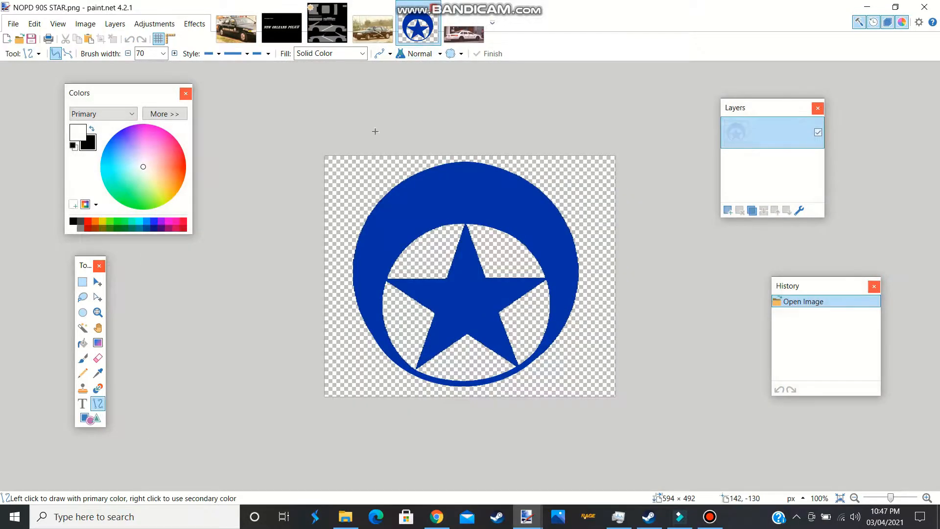
left_click(82, 328)
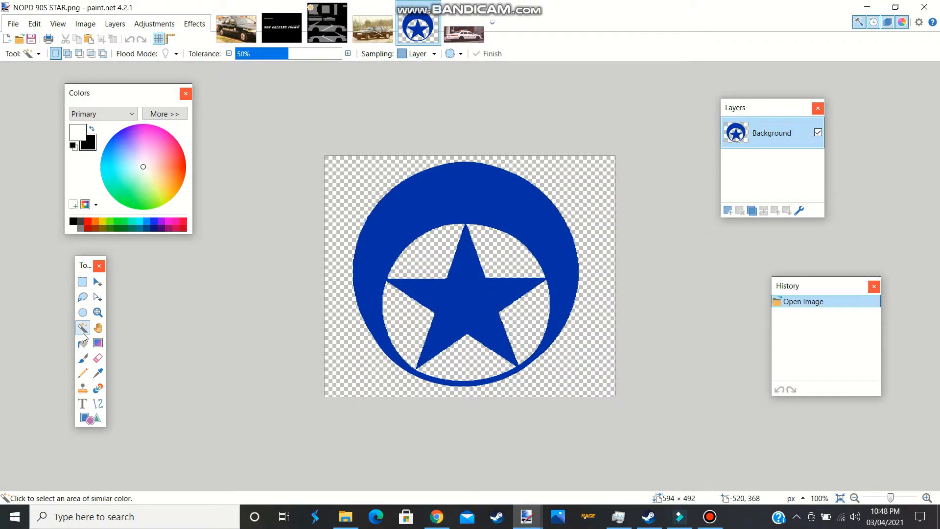
left_click(425, 221)
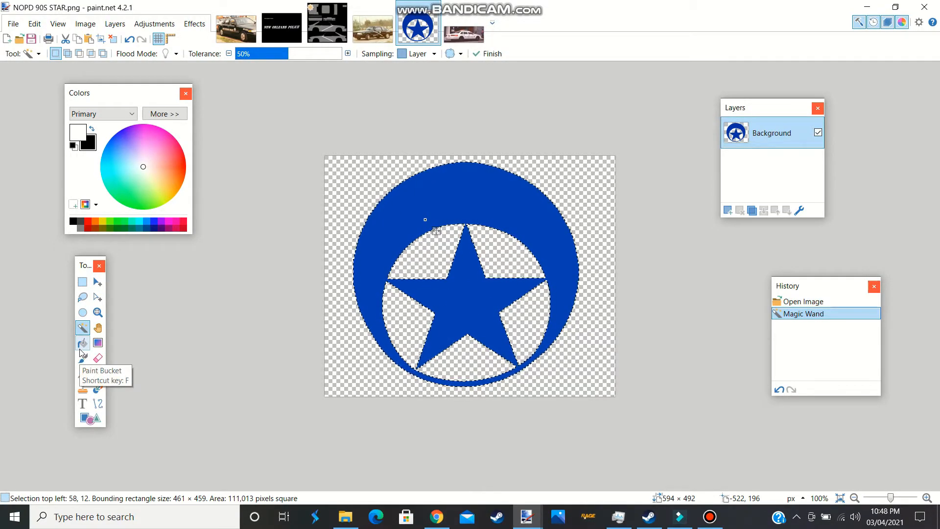
left_click(82, 344)
left_click(415, 221)
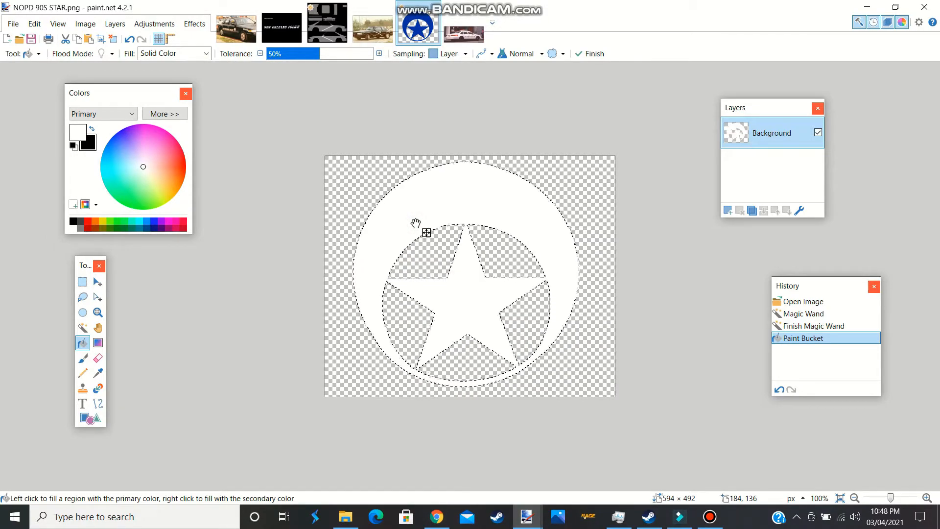
Step: Paste the white star emblem into mustang_sign_1.png, scale it to about 209 × 204 px, and place it on the upper side view's door above the stripe
left_click(327, 22)
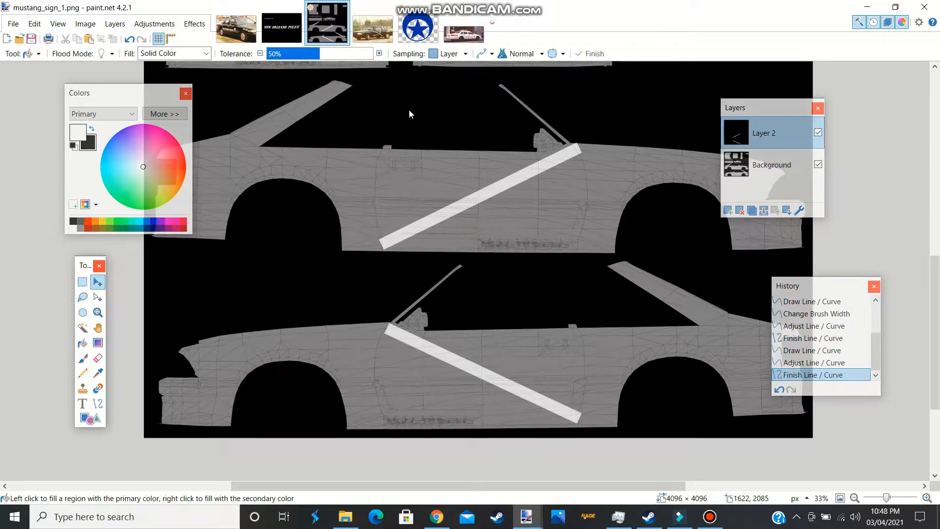
key("ctrl+v")
left_click_drag(214, 74, 473, 129)
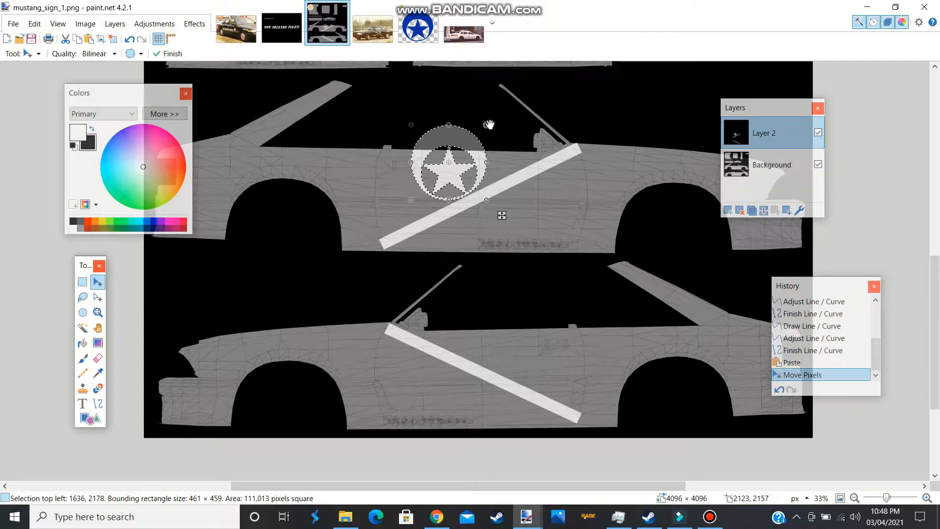
key("ctrl+Tab")
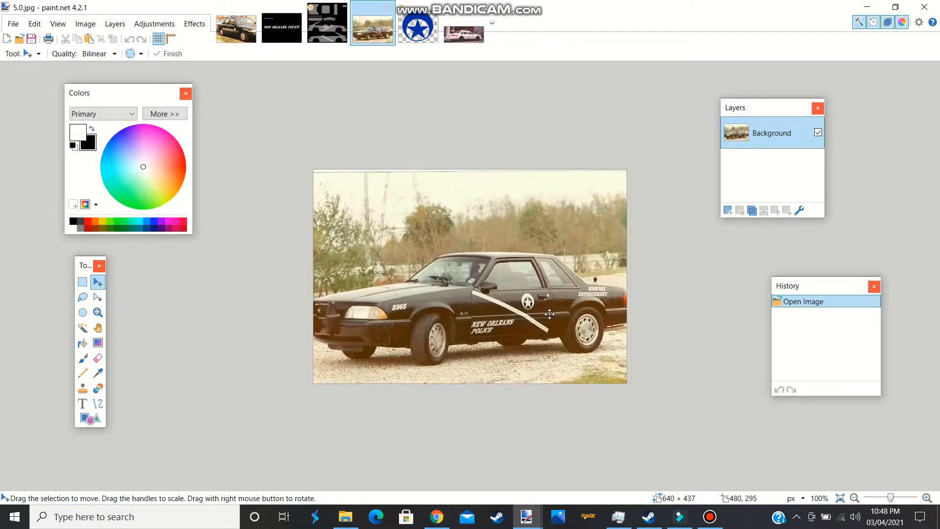
left_click(342, 38)
left_click_drag(489, 122, 447, 164)
mouse_move(456, 214)
left_mouse_down()
mouse_move(479, 215)
mouse_move(469, 210)
left_mouse_up()
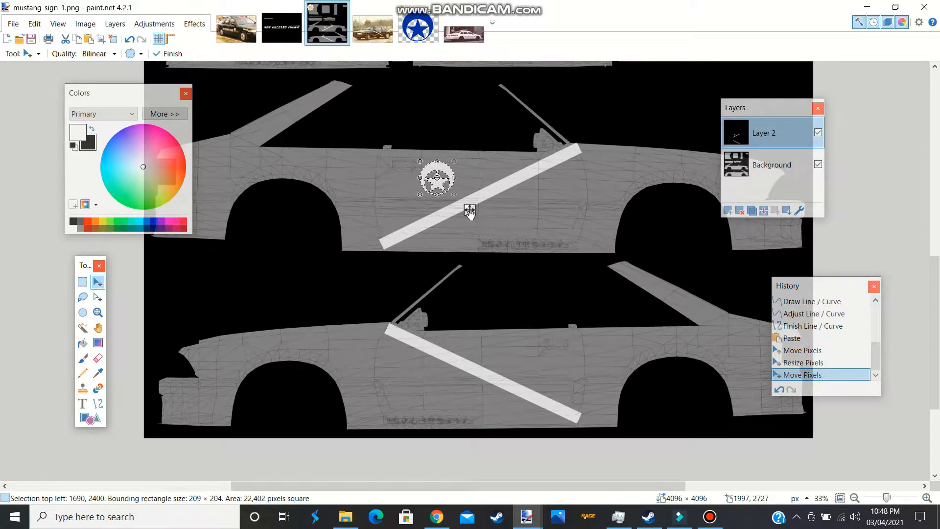
Step: Copy the resized star emblem, place the duplicate on the lower side view's door above the stripe, and deselect it
key("ctrl+v")
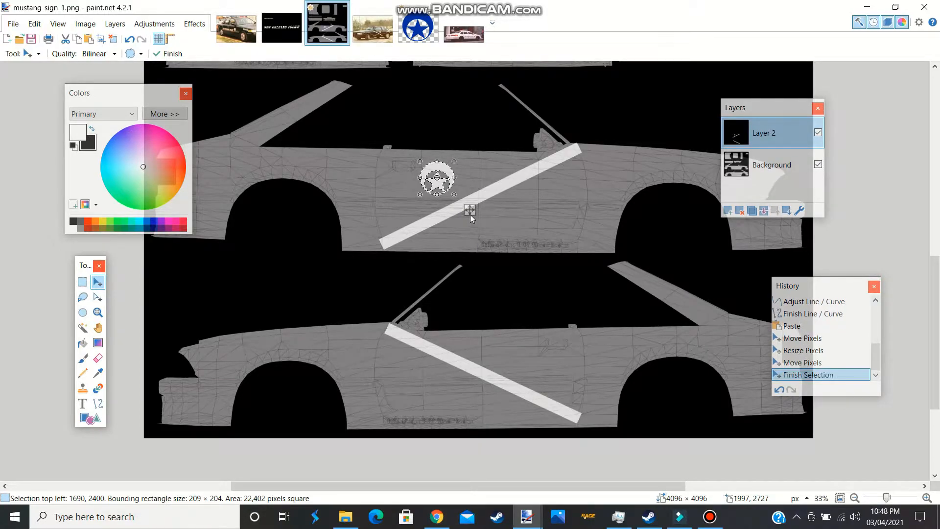
key("ctrl+d")
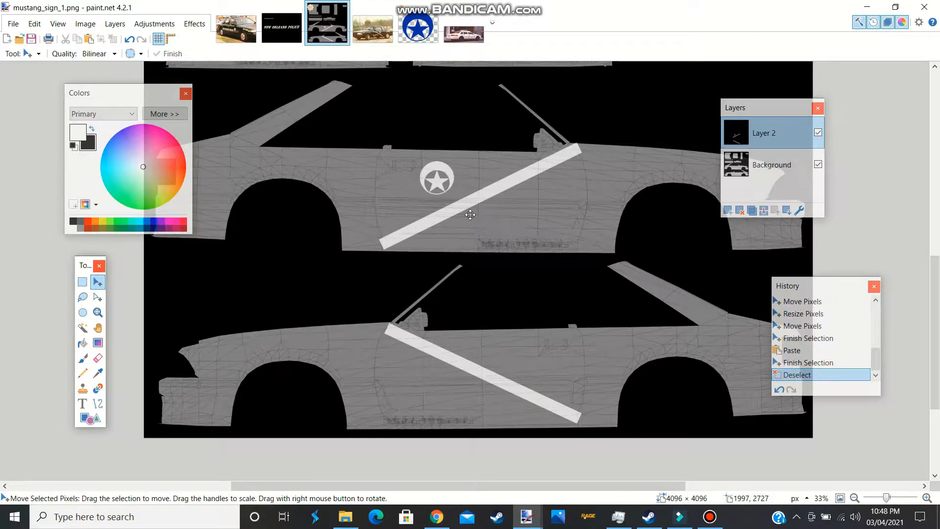
key("ctrl+v")
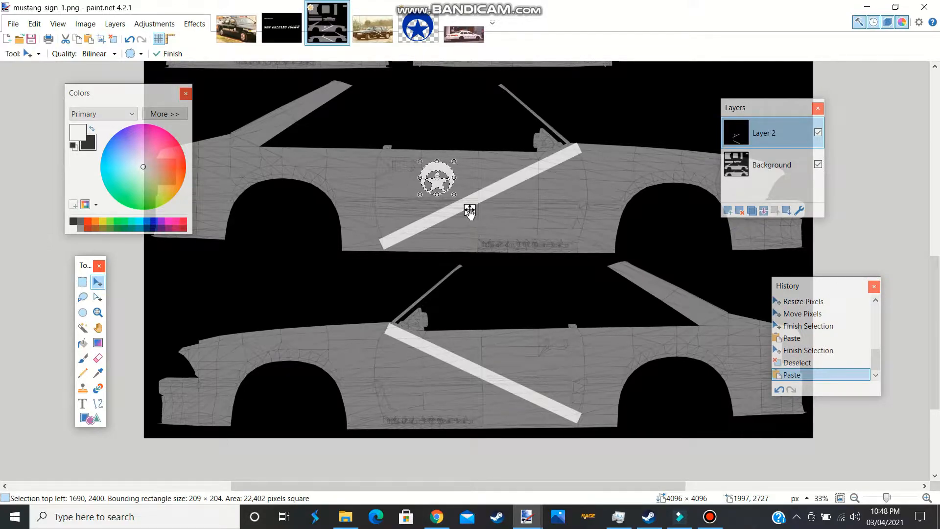
left_click_drag(469, 211, 556, 392)
left_click_drag(560, 392, 559, 390)
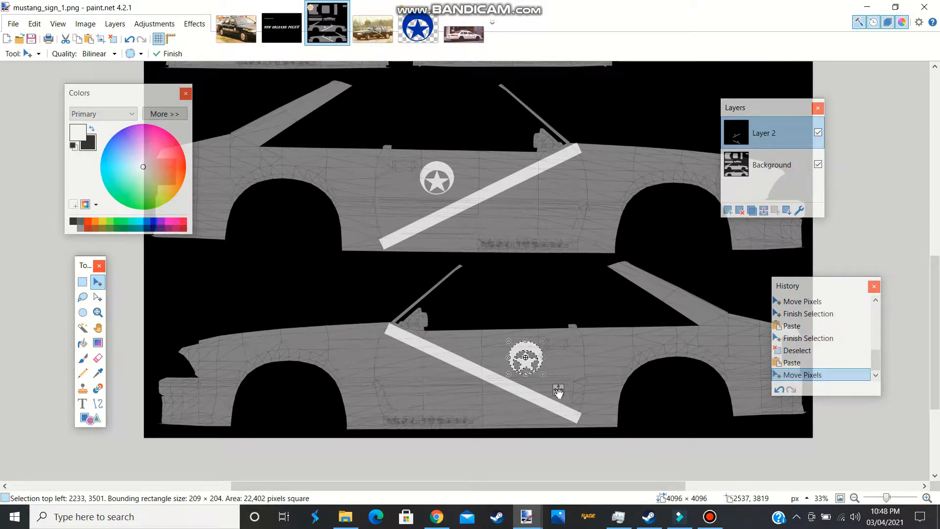
key("ctrl+d")
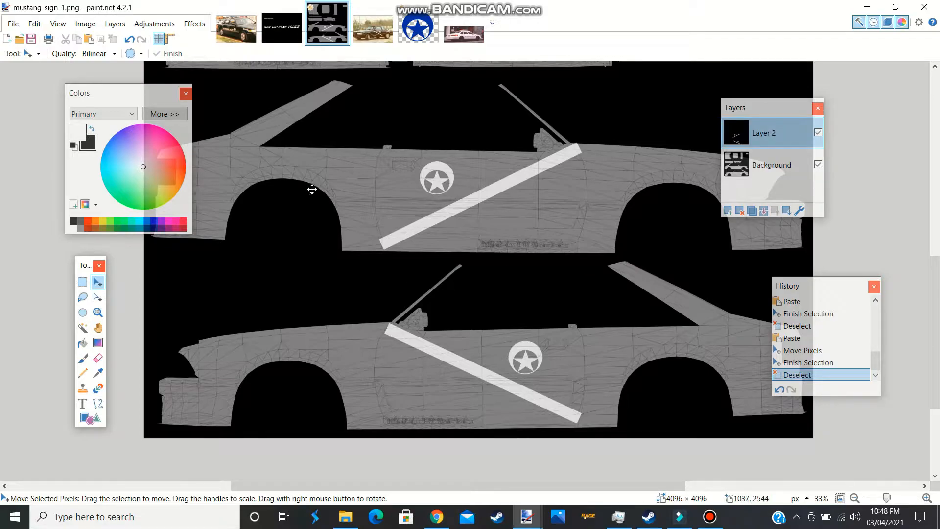
Step: Examine the lower side view's door area and compare the police lettering in 5.0.jpg, nopd_1993.png and New Orleans Police 90s decals.png
left_click(98, 312)
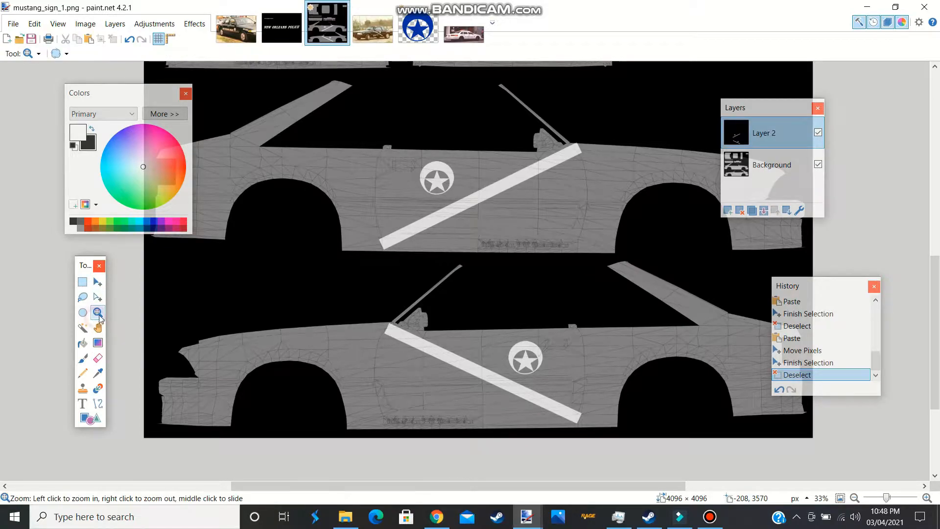
left_click(266, 314)
scroll(392, 338, "down", 2)
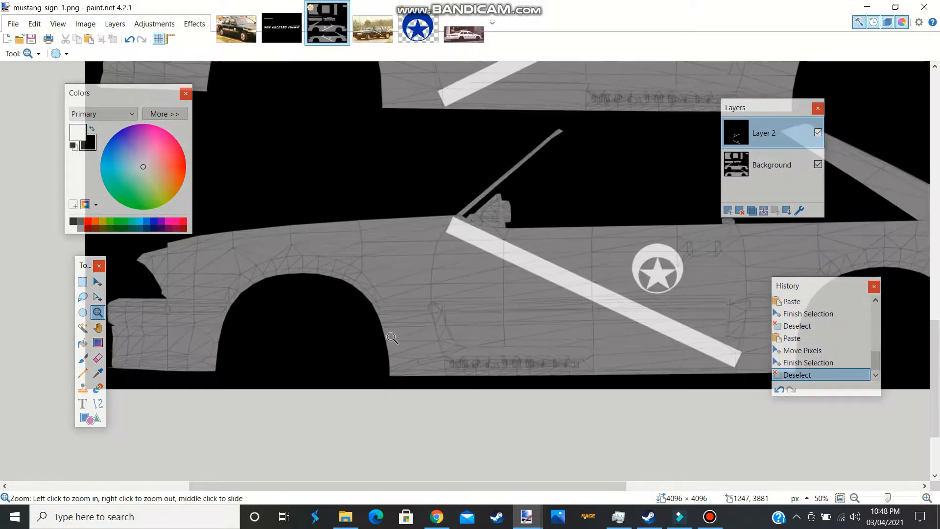
scroll(464, 303, "up", 1)
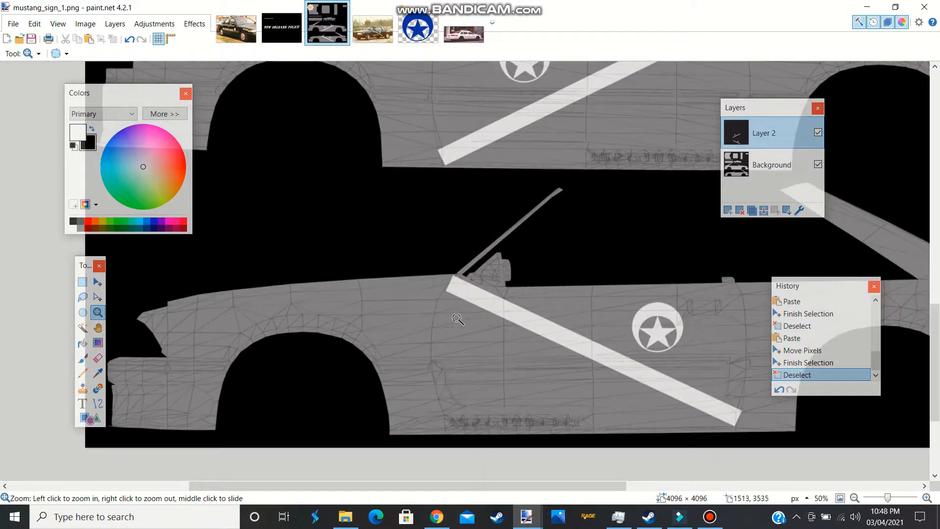
left_click(462, 336)
left_click(373, 30)
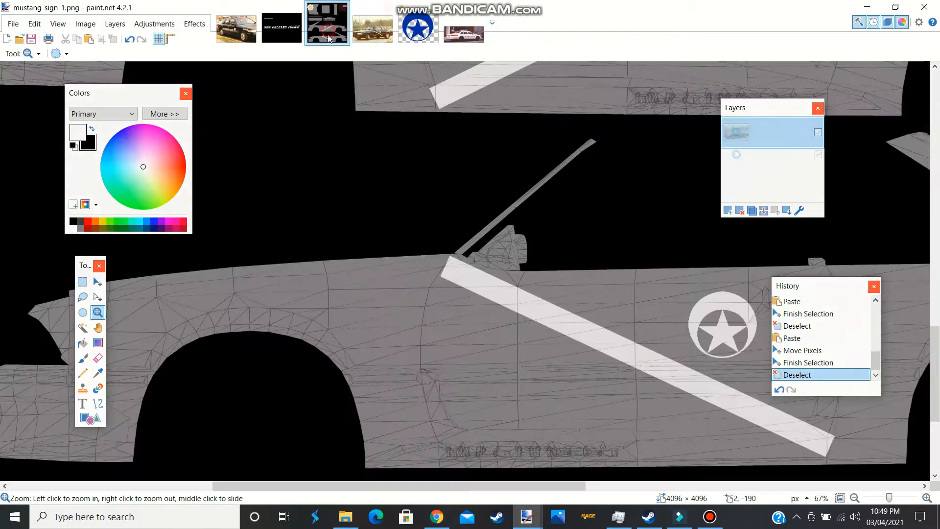
left_click(327, 23)
left_click(245, 42)
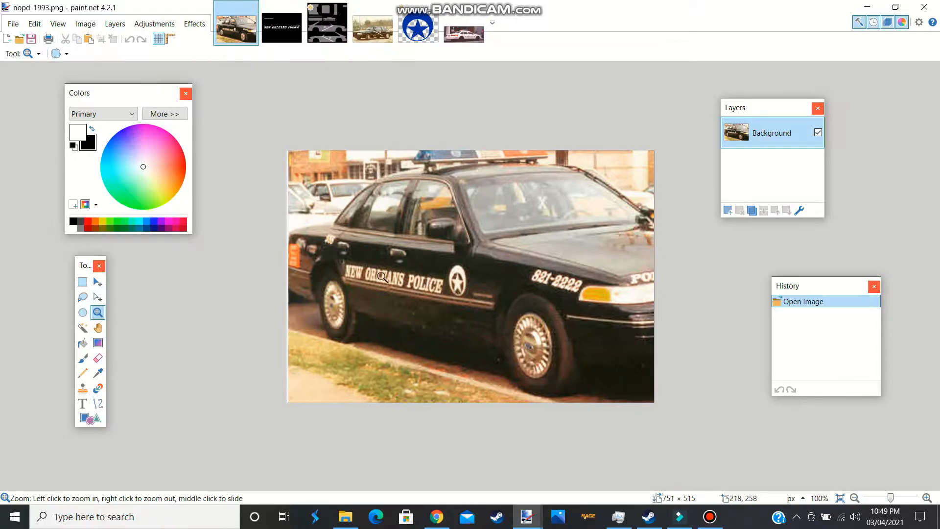
left_click(280, 31)
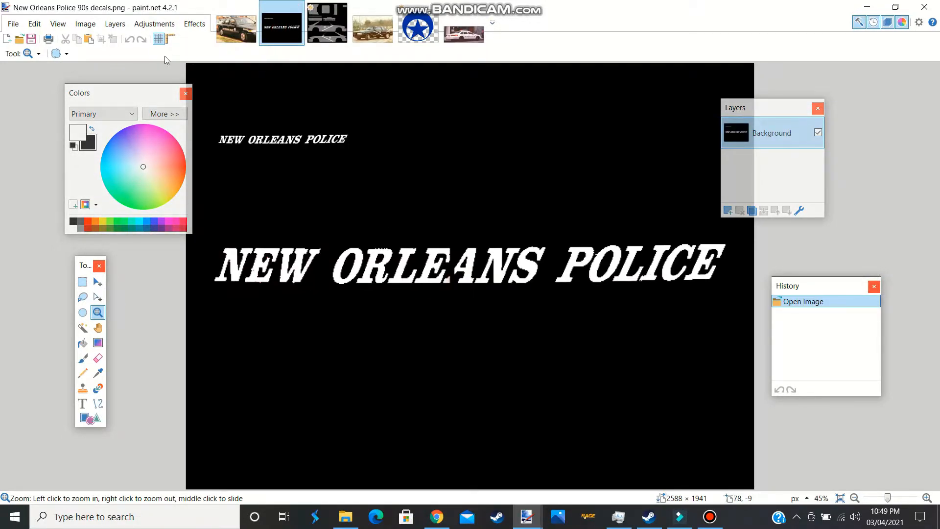
left_click(337, 39)
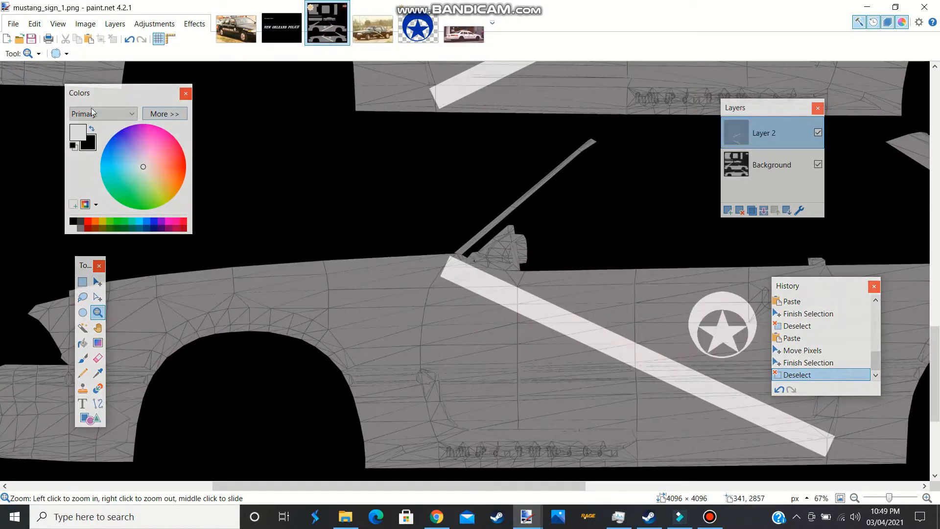
Step: Start a text at the front of the lower side view's door in italic URWClarendonW01-BoldOblique, size 48
left_click(87, 404)
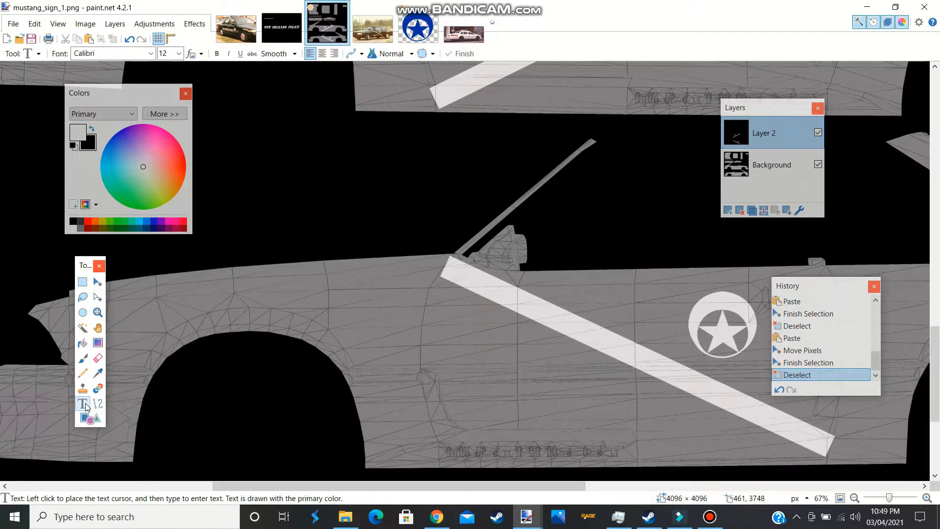
left_click(150, 53)
left_click_drag(251, 162, 258, 366)
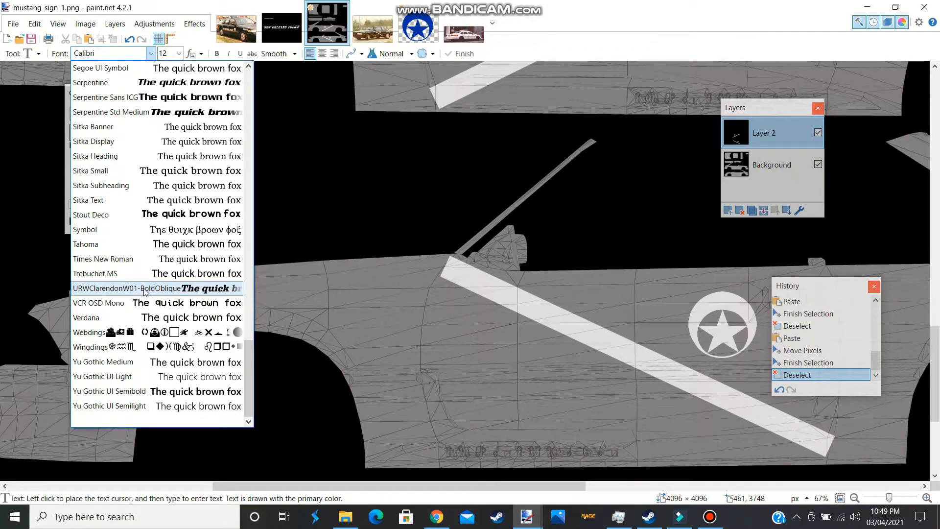
left_click(179, 289)
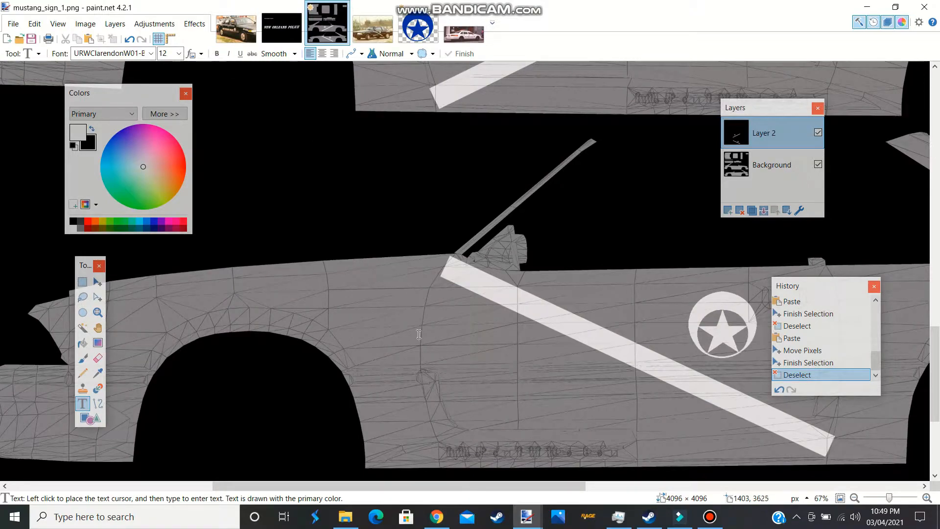
left_click(430, 374)
left_click(179, 53)
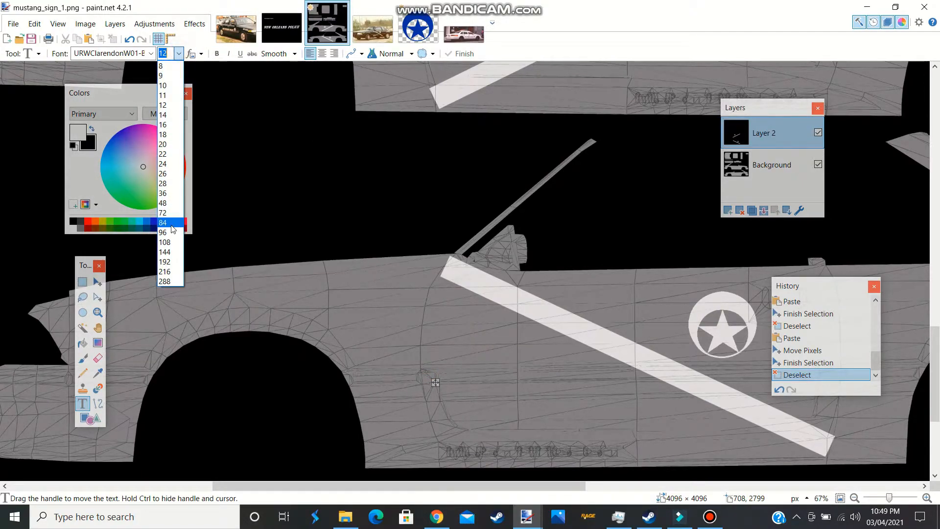
left_click(172, 203)
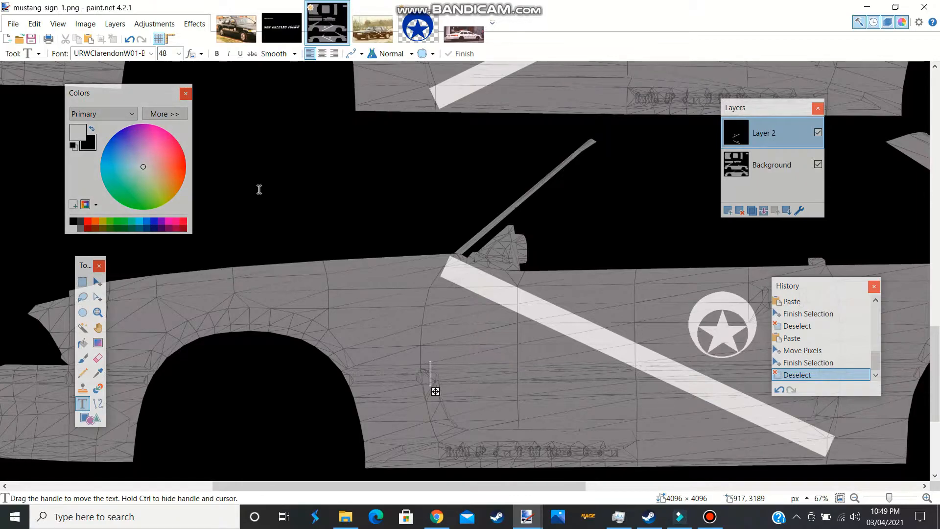
left_click(229, 53)
Step: Write NEW ORLEANS below the stripe on the lower side view's door, keep it italic, and set its font size to 59
type("NEW")
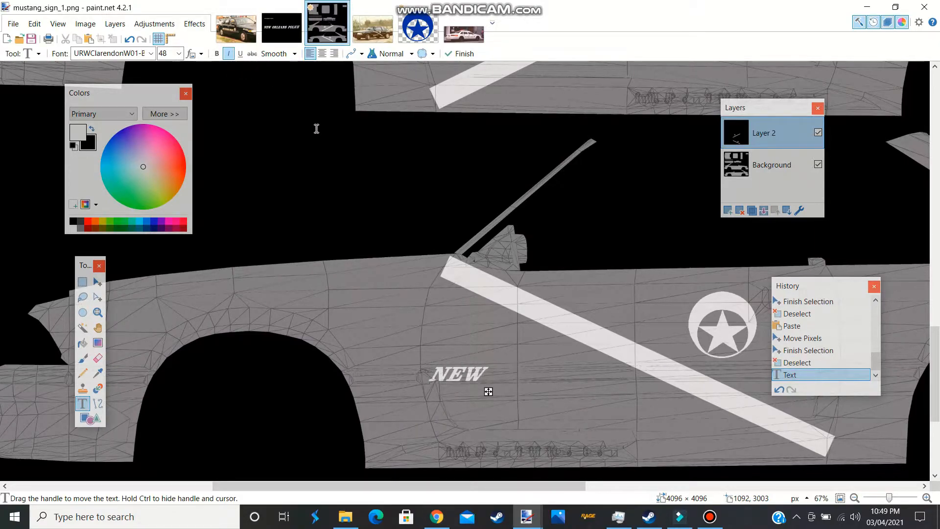
type(" ORLEANS")
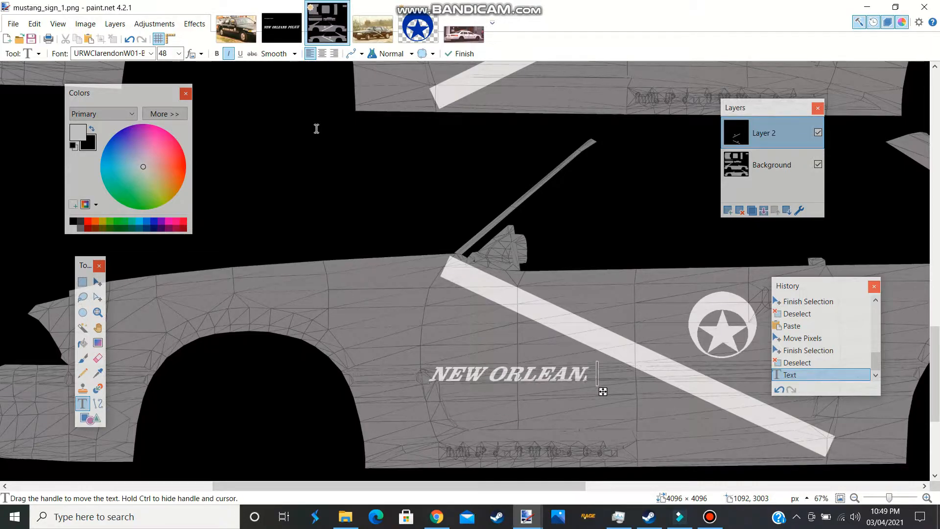
mouse_move(603, 391)
left_mouse_down()
mouse_move(626, 417)
mouse_move(613, 406)
left_mouse_up()
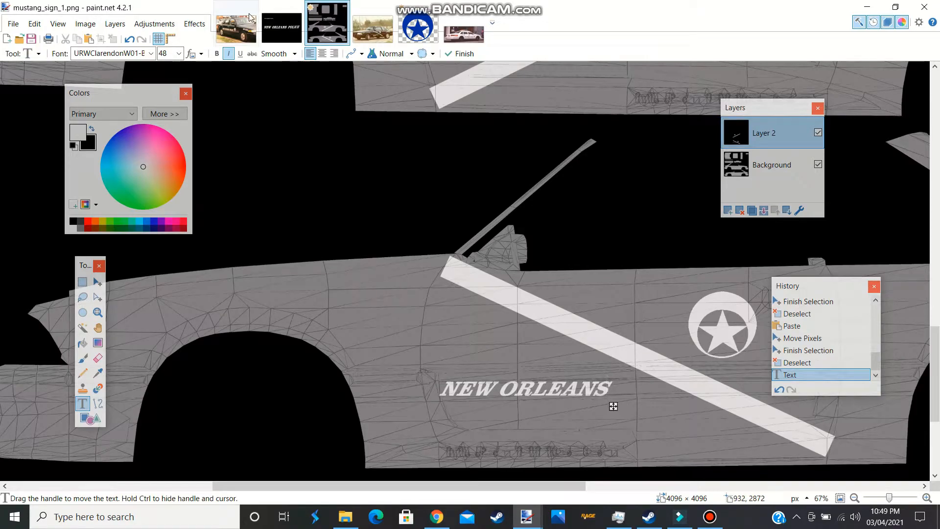
left_click(232, 54)
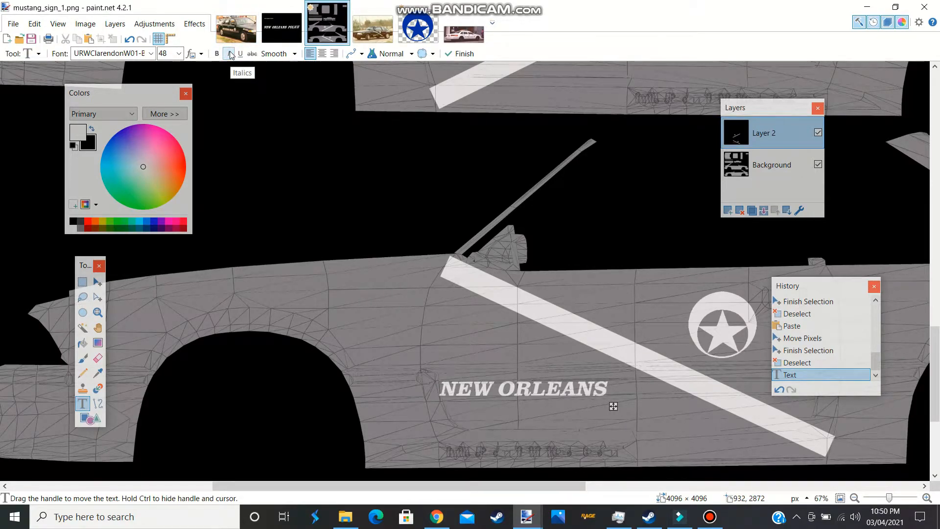
left_click(232, 54)
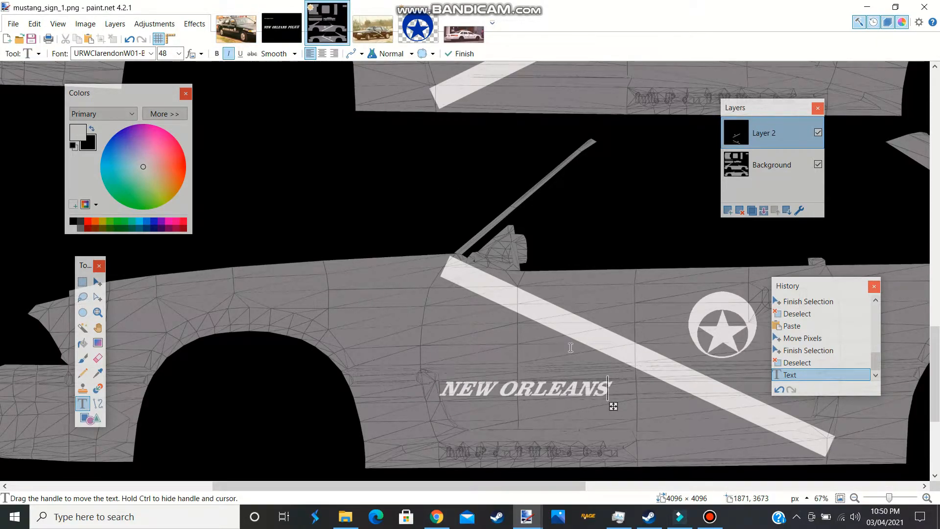
left_click(175, 55)
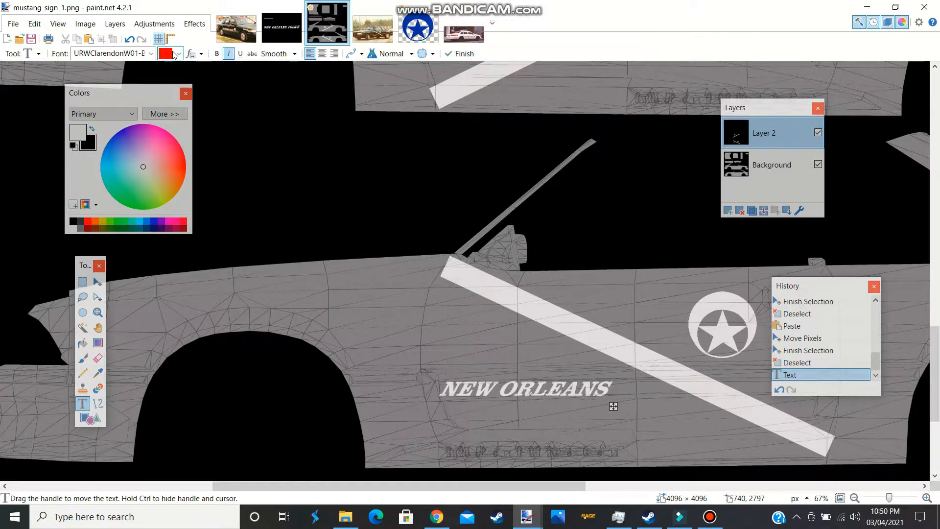
type("59")
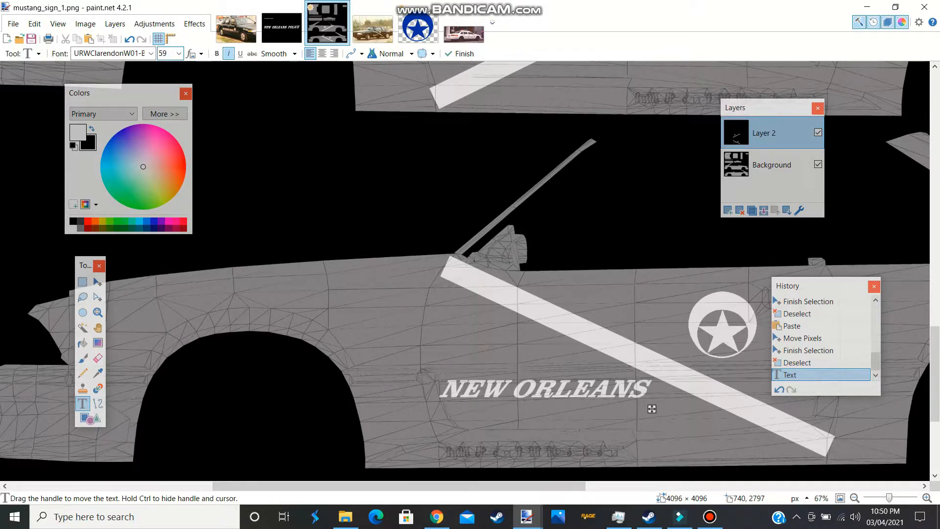
Step: Add a separate text POLICE beneath NEW ORLEANS in the same italic font at size 59
left_click(98, 403)
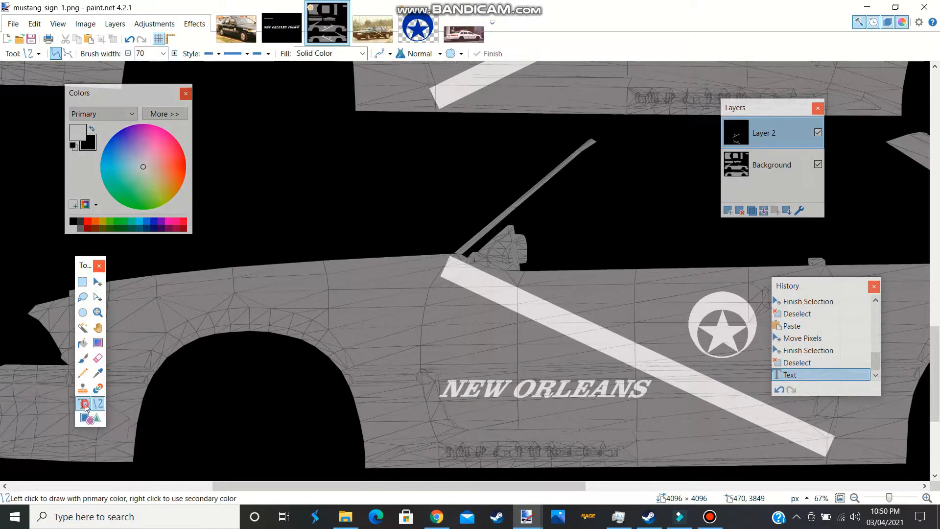
left_click(83, 403)
left_click(454, 422)
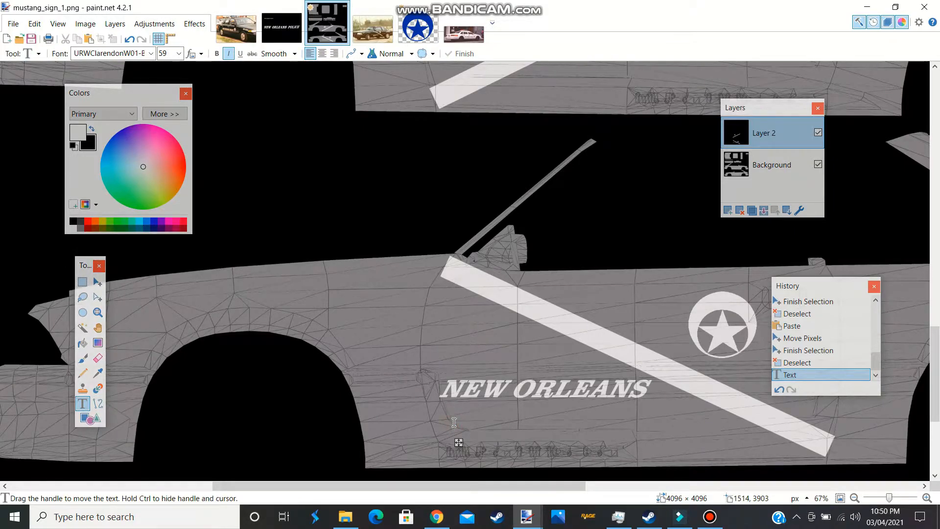
type("POLICE")
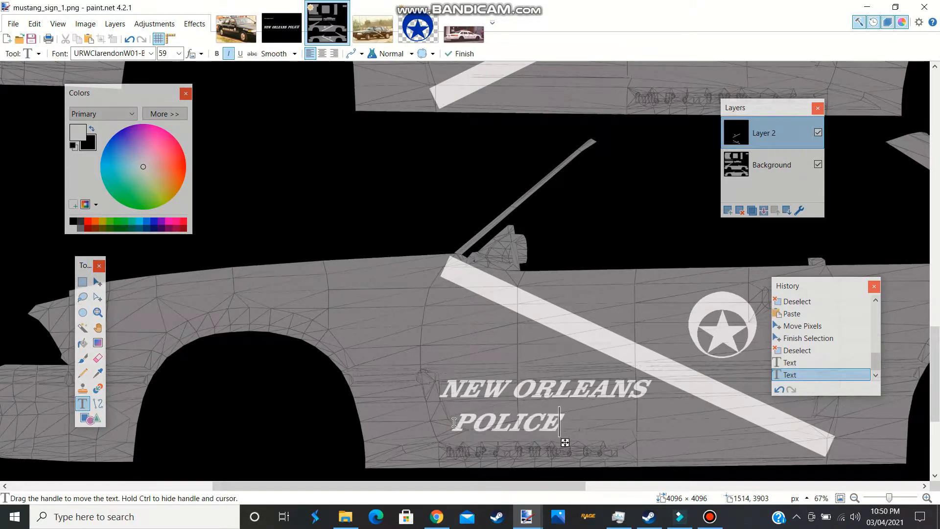
Step: Center POLICE beneath NEW ORLEANS on the lower side view's door, close to that line, and commit the text
left_click_drag(565, 443, 553, 436)
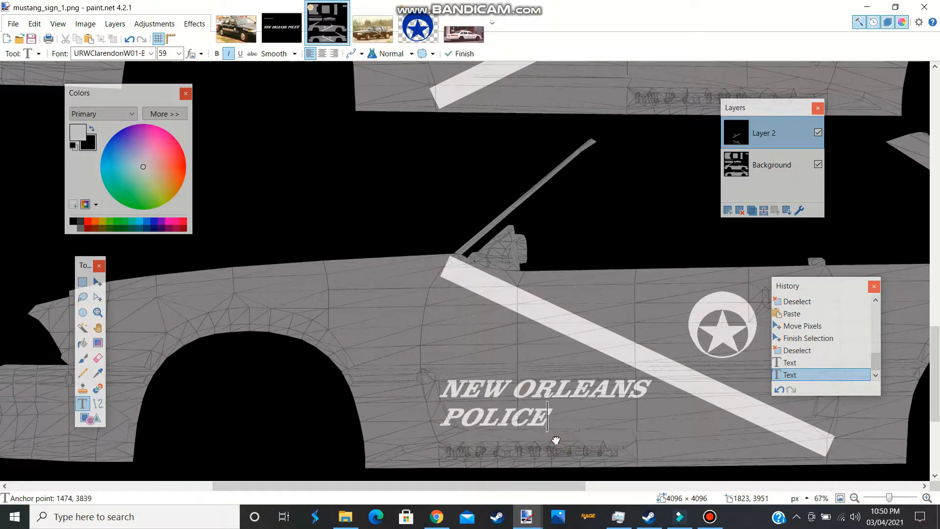
key("ctrl+Tab")
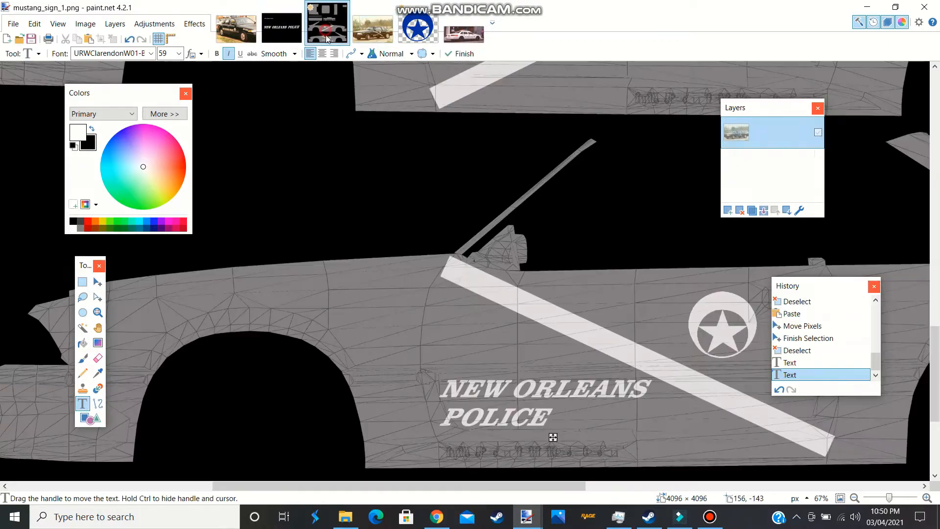
left_click(327, 22)
left_click_drag(553, 438, 563, 437)
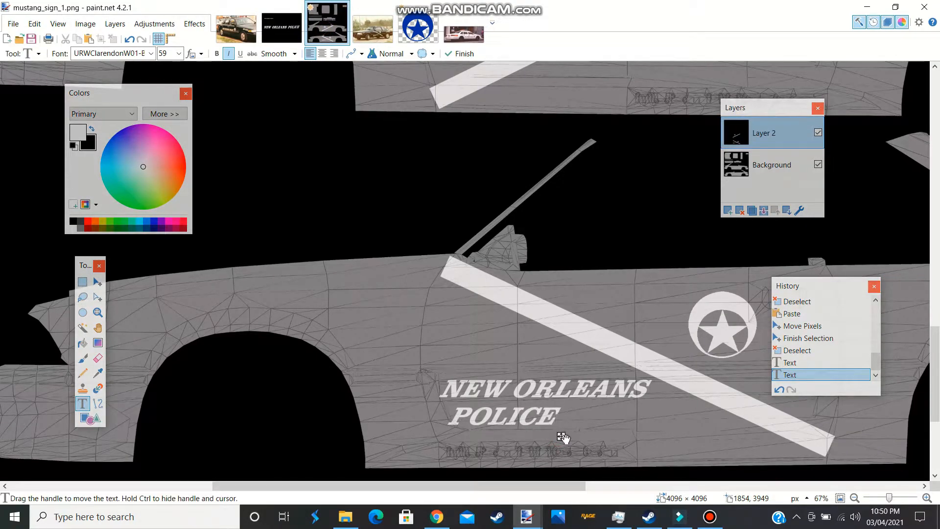
left_click(98, 404)
left_click(82, 404)
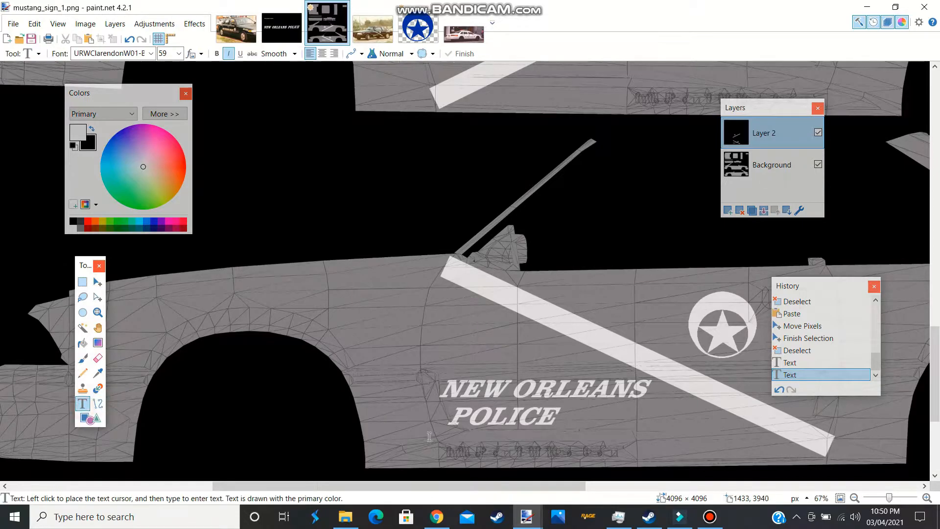
Step: Write NEW ORLEANS and POLICE on two lines below the stripe on the upper side view's door, shift the text slightly toward the rear, and commit it
scroll(421, 479, "right", 3)
scroll(556, 361, "up", 3)
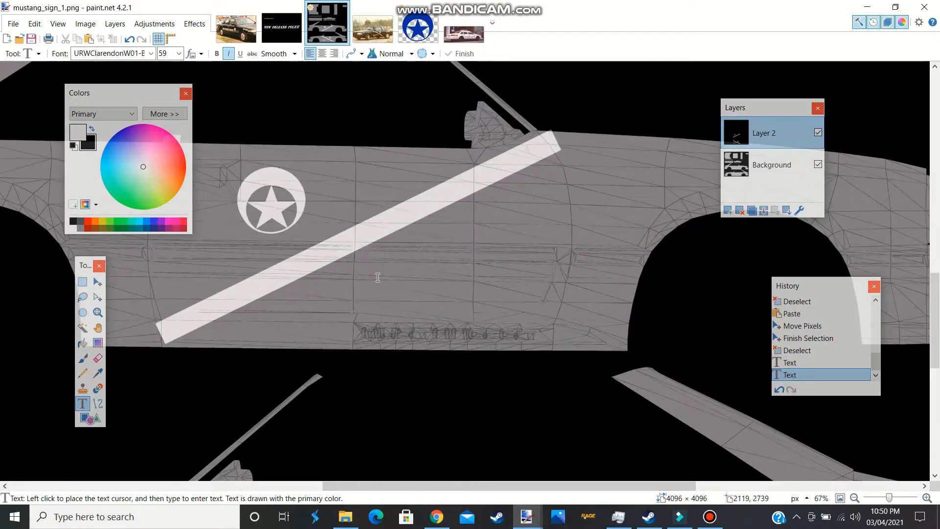
left_click(352, 273)
type("N")
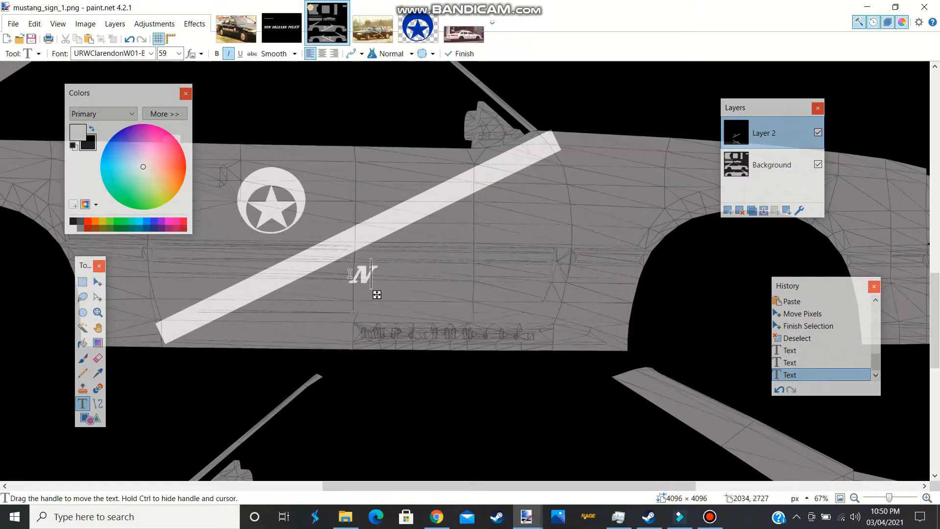
type("EW ORLEANS")
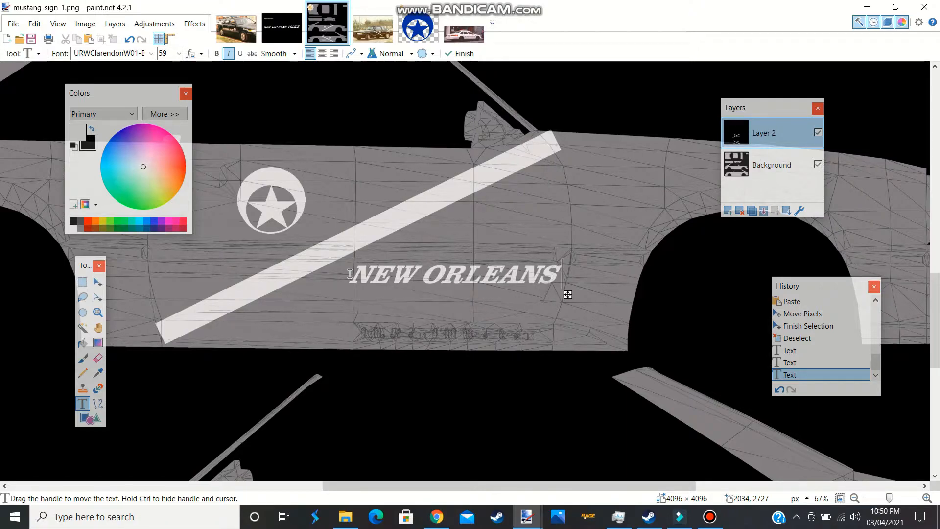
key("Return")
type("P")
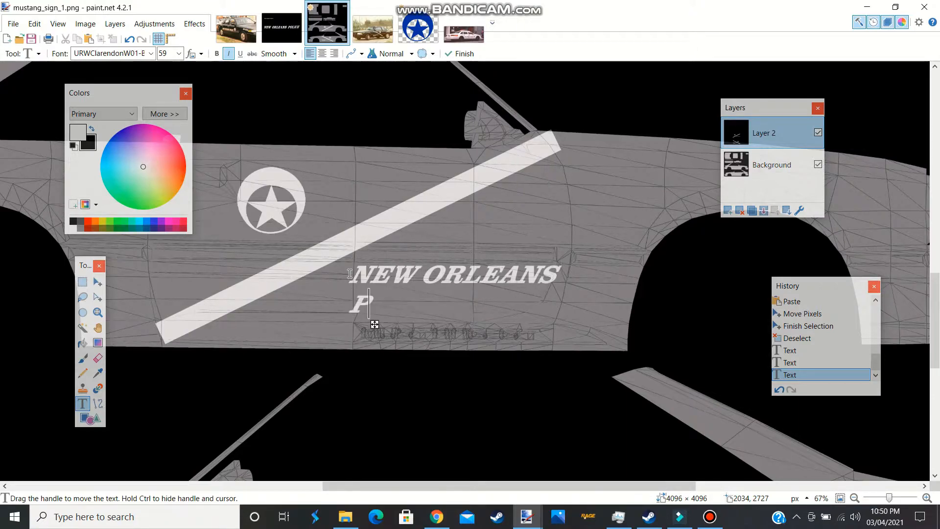
type("ODICE")
left_click_drag(462, 324, 444, 323)
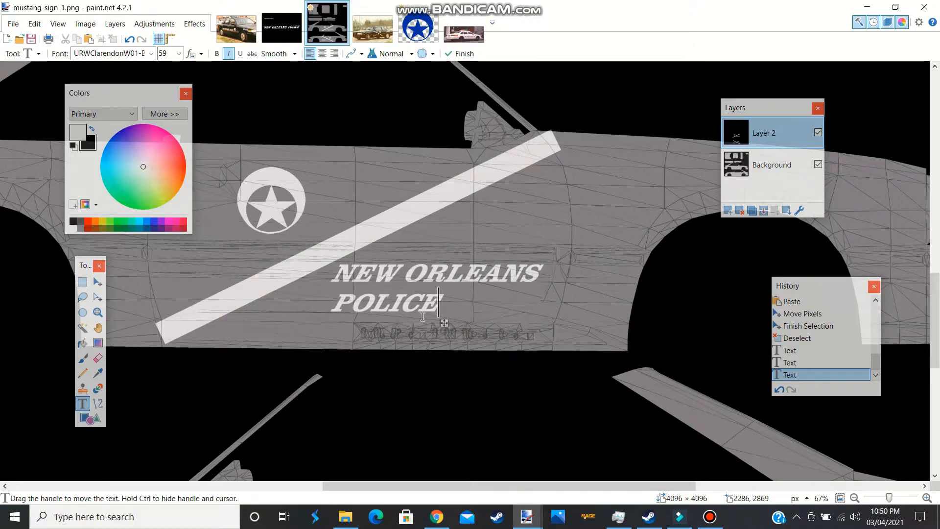
left_click(99, 404)
left_click(83, 404)
Step: Check the rear lettering in 5.0.jpg and write HIGHWAY above the upper side view's rear wheel arch
left_click_drag(337, 484, 142, 485)
left_click(391, 29)
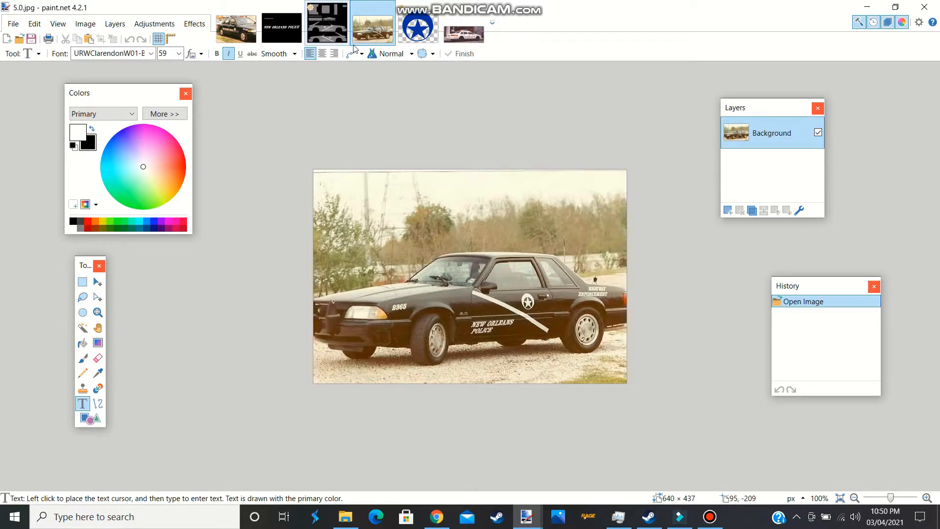
left_click(330, 34)
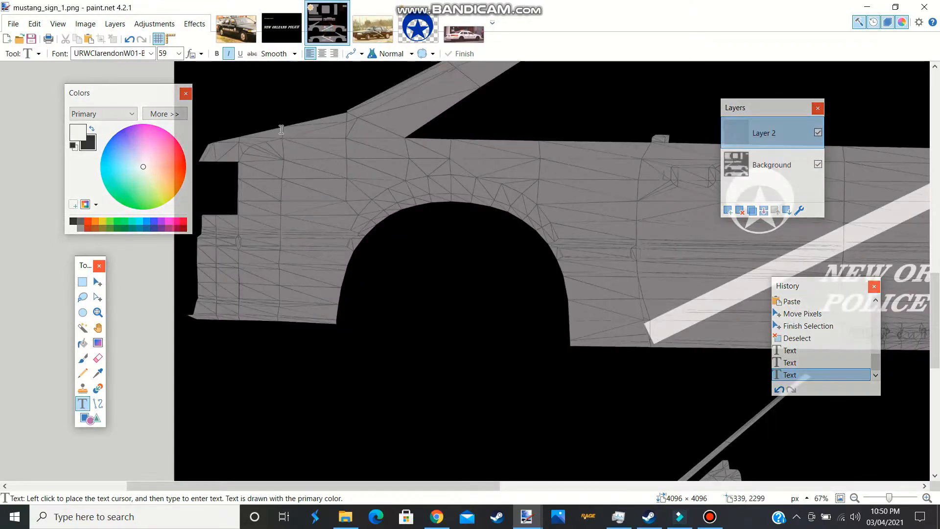
left_click(316, 214)
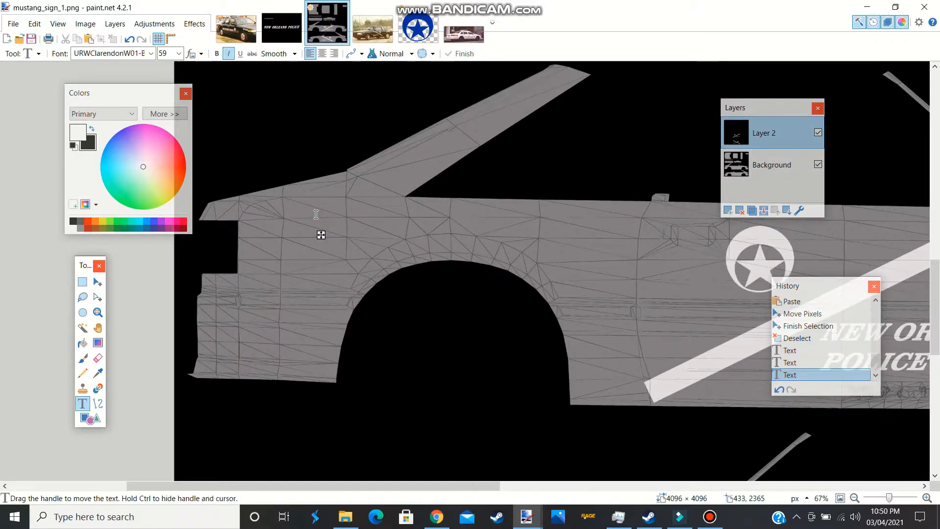
type("HIGH")
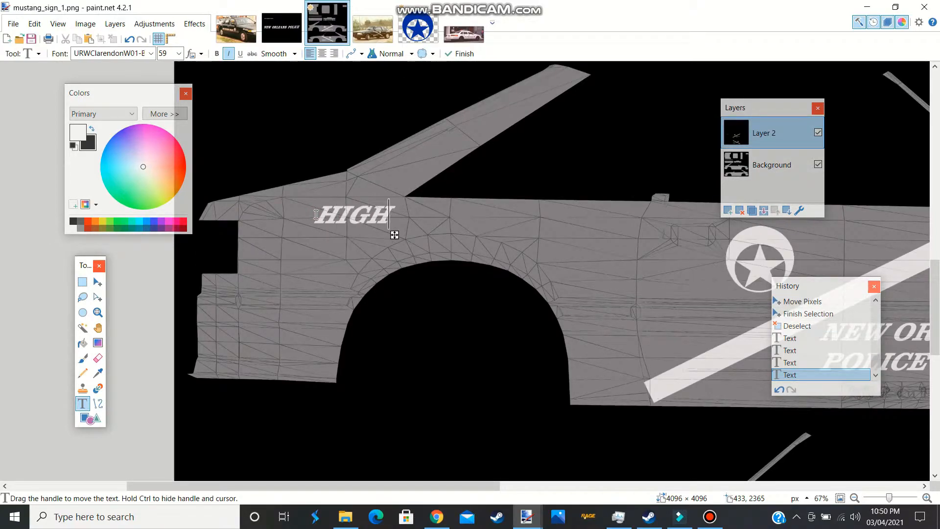
type("WAY")
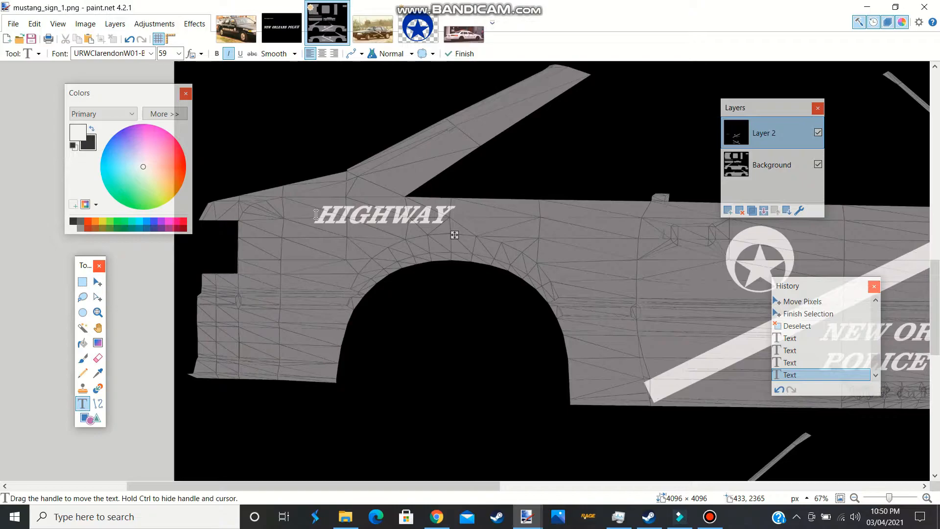
Step: Add ENFORCEMENT as a second line, indent HIGHWAY above it, nudge the text slightly toward the front, and commit it
key("Return")
type("ENFOR")
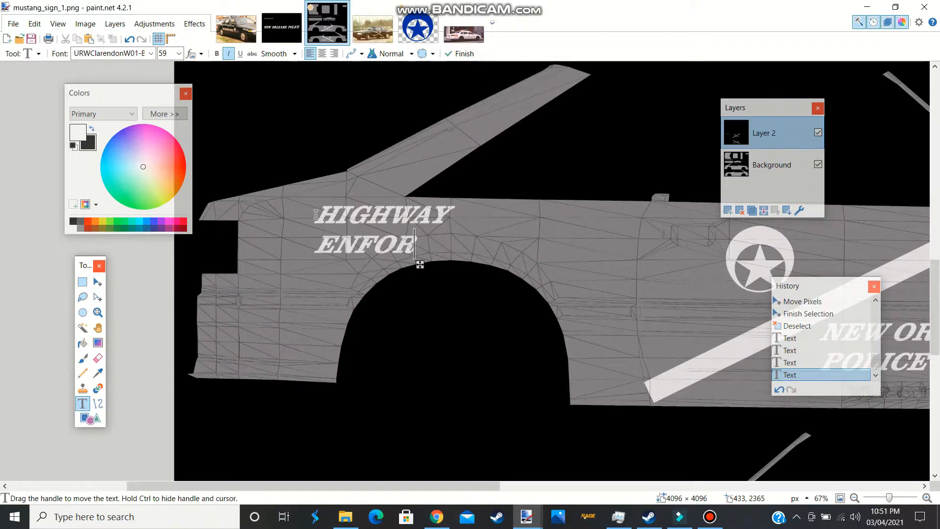
type("CE,E")
key("BackSpace")
key("BackSpace")
type("MENT")
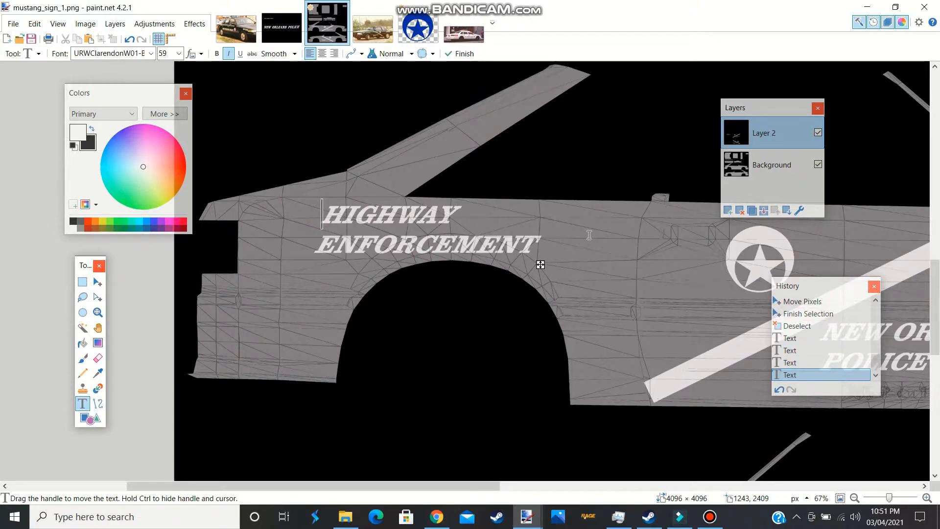
mouse_move(540, 267)
left_mouse_down()
mouse_move(497, 268)
mouse_move(524, 252)
mouse_move(547, 265)
left_mouse_up()
left_click(98, 404)
left_click(83, 404)
Step: Write HIGHWAY and ENFORCMENT on two lines above the lower side view's rear wheel arch, following 5.0.jpg
left_click_drag(351, 481, 614, 485)
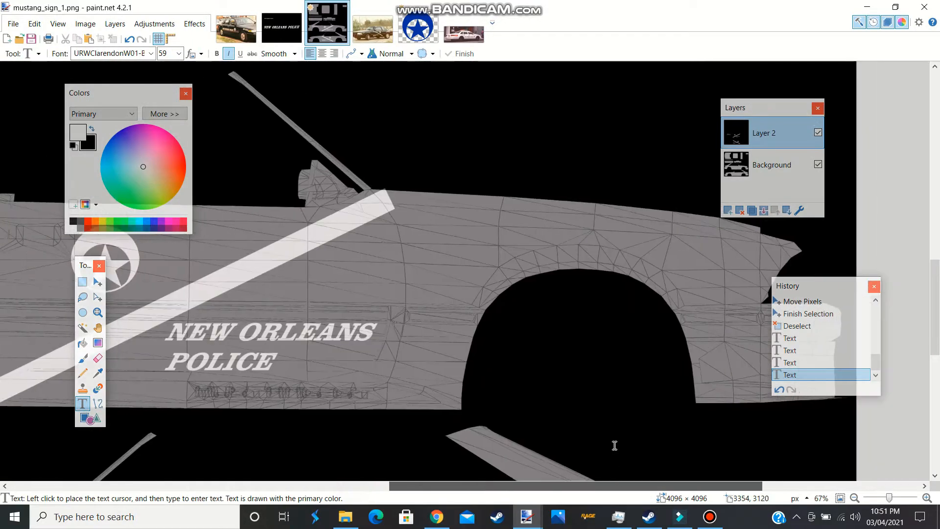
scroll(642, 218, "down", 10)
scroll(483, 254, "up", 6)
scroll(468, 290, "down", 4)
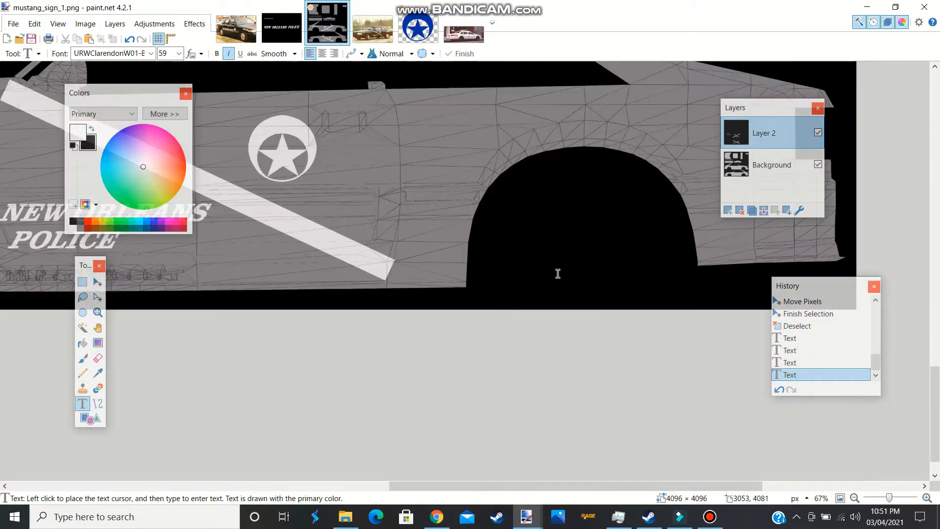
scroll(557, 273, "up", 3)
left_click(611, 284)
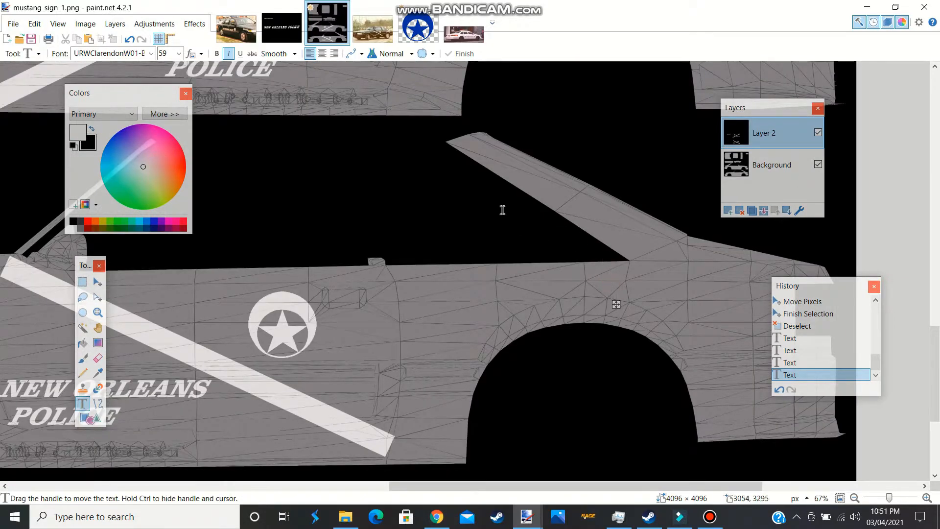
left_click(375, 27)
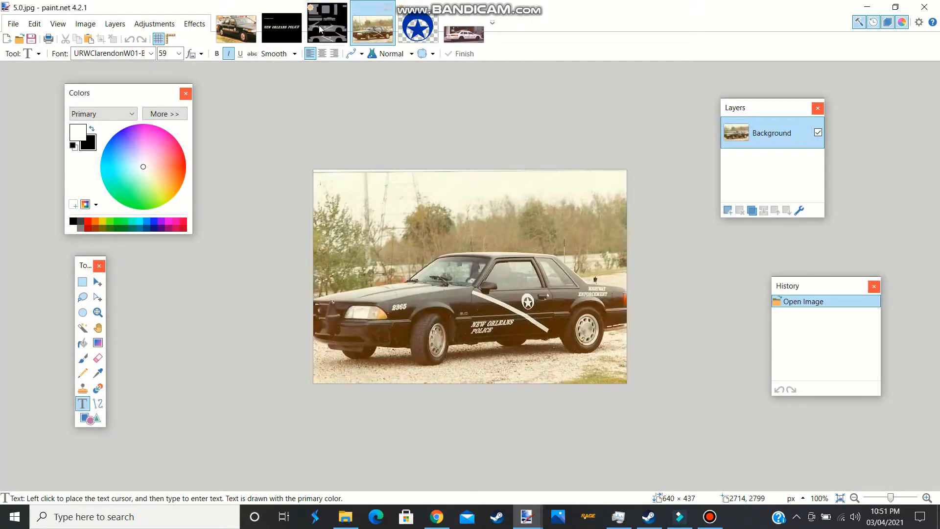
left_click(338, 34)
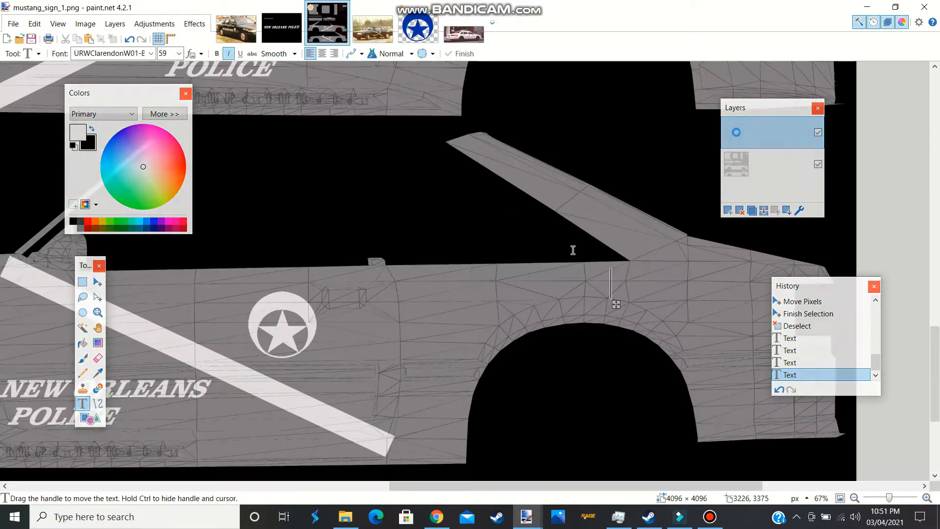
type("HIGHWA")
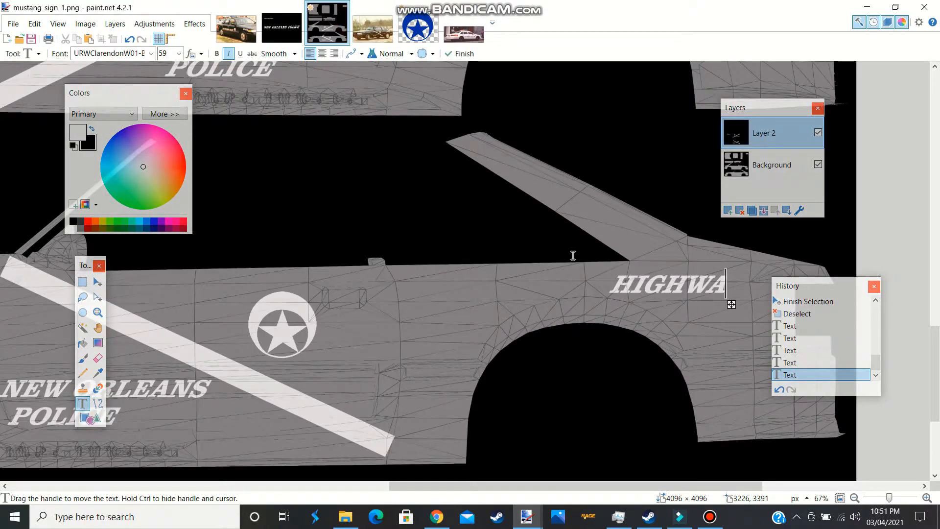
type("YENFORCMENT")
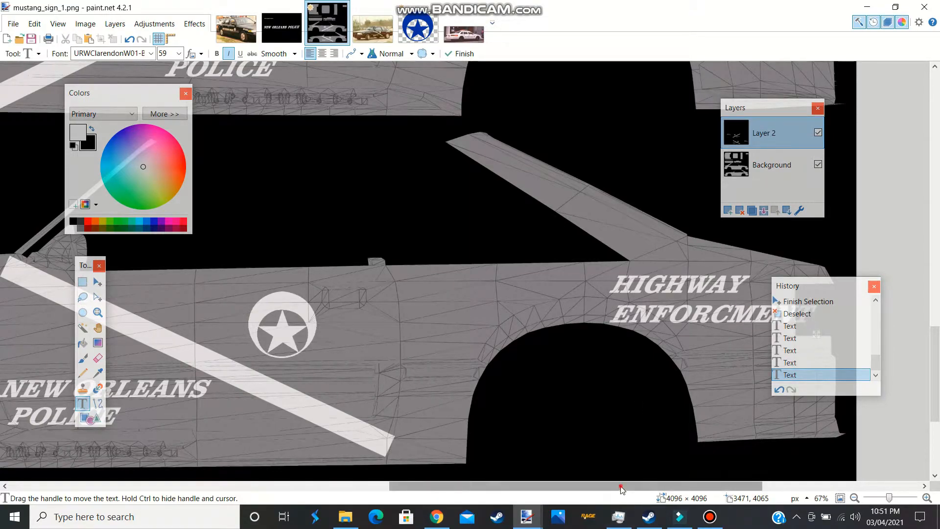
Step: Move the HIGHWAY ENFORCMENT text forward over the rear wheel arch, indent its HIGHWAY line, and commit it
left_click_drag(620, 487, 669, 486)
left_click_drag(692, 332, 588, 329)
left_click(425, 279)
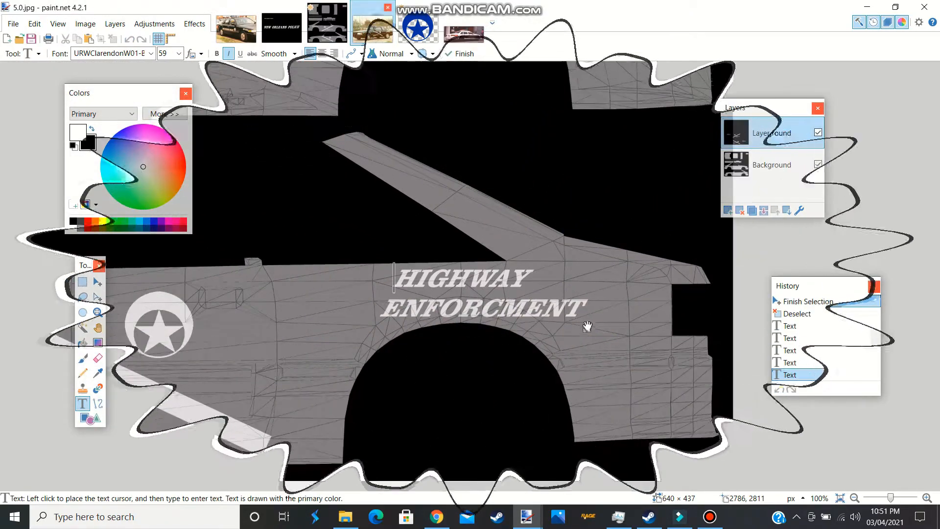
left_click_drag(587, 328, 598, 324)
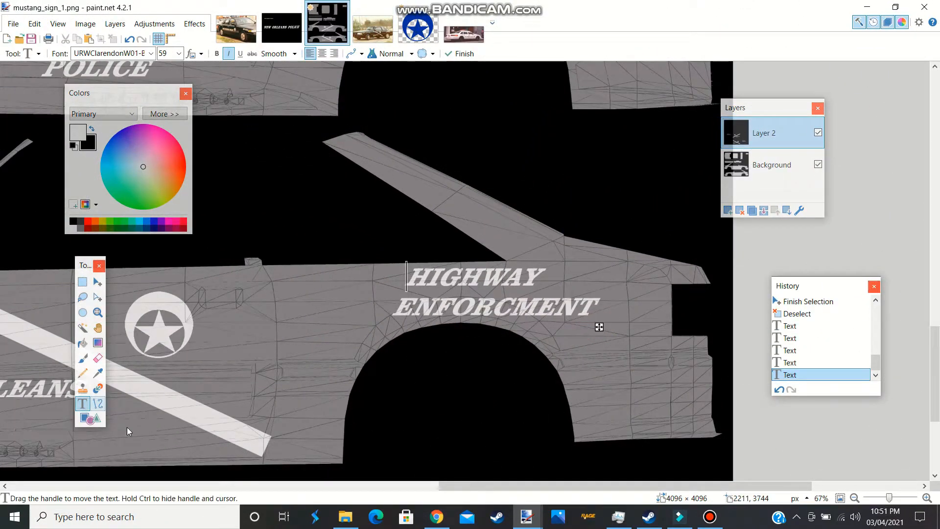
left_click(94, 406)
left_click(83, 403)
Step: Write POLICE on the left half of the narrow strip with the round lock, above the rear bumper view, and nudge it toward the lock
left_click_drag(458, 484, 185, 484)
scroll(315, 353, "up", 10)
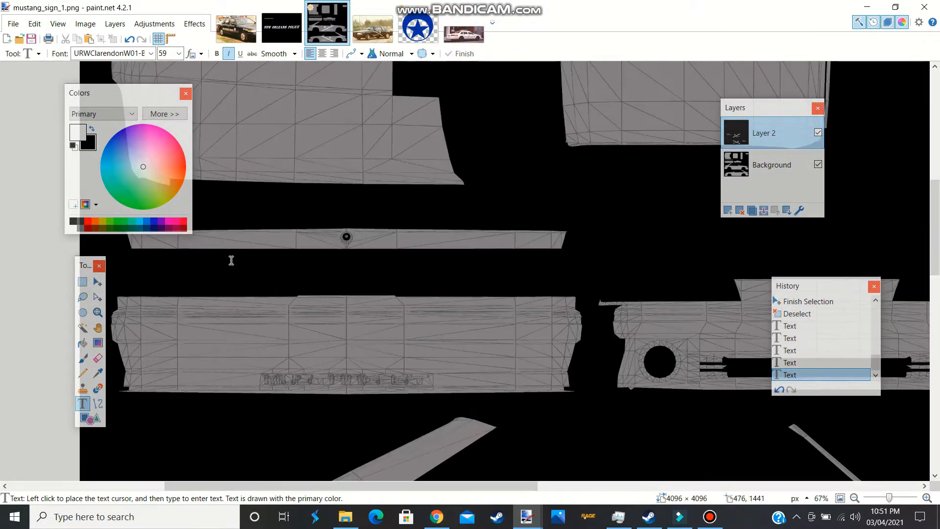
left_click_drag(401, 481, 357, 482)
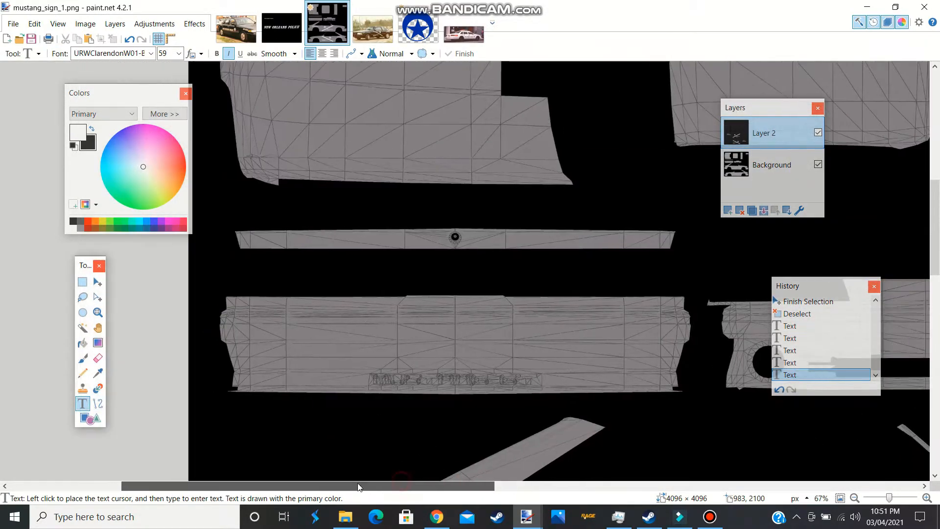
scroll(546, 371, "down", 8)
scroll(754, 399, "down", 3)
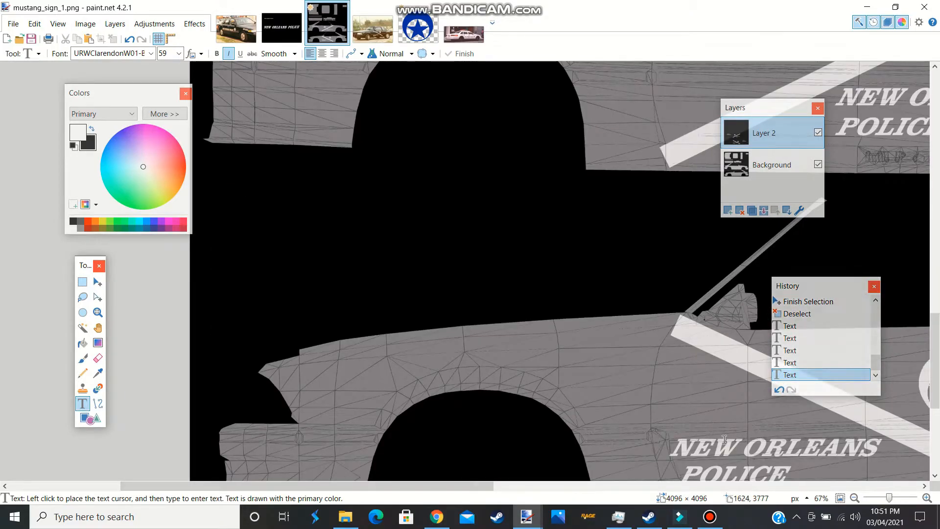
scroll(404, 333, "up", 8)
left_click(283, 239)
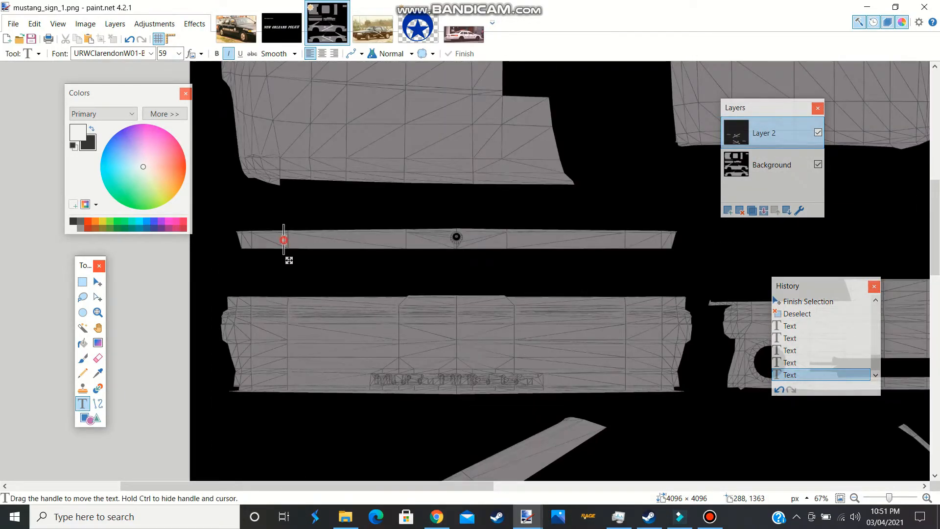
type("POLICE")
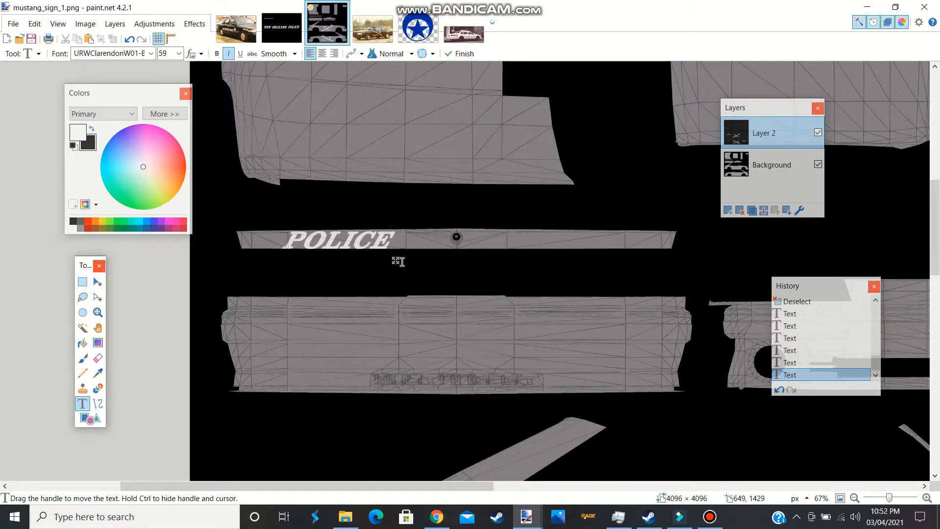
left_click_drag(398, 261, 409, 262)
Step: Check the unit number in nopd 2.jpg and 5.0.jpg and write 2365 on the right half of the narrow lock strip
left_click(539, 239)
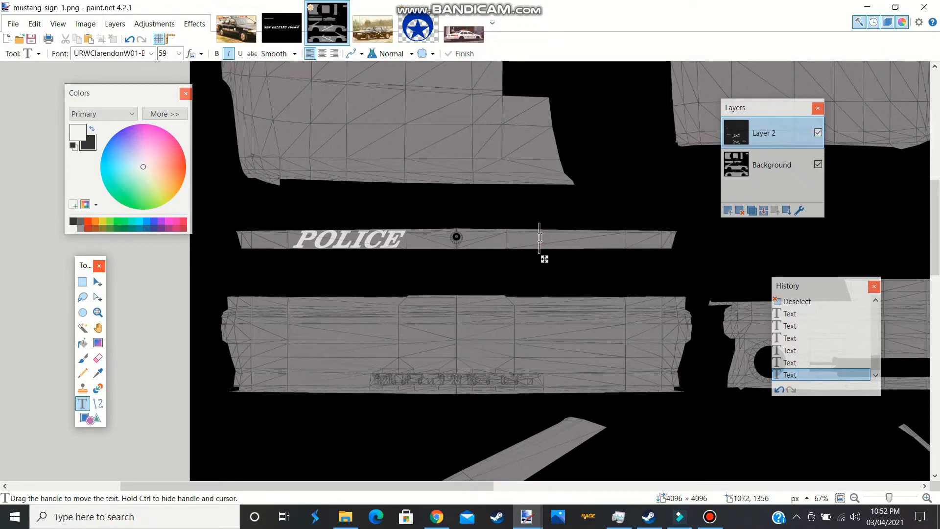
left_click(452, 33)
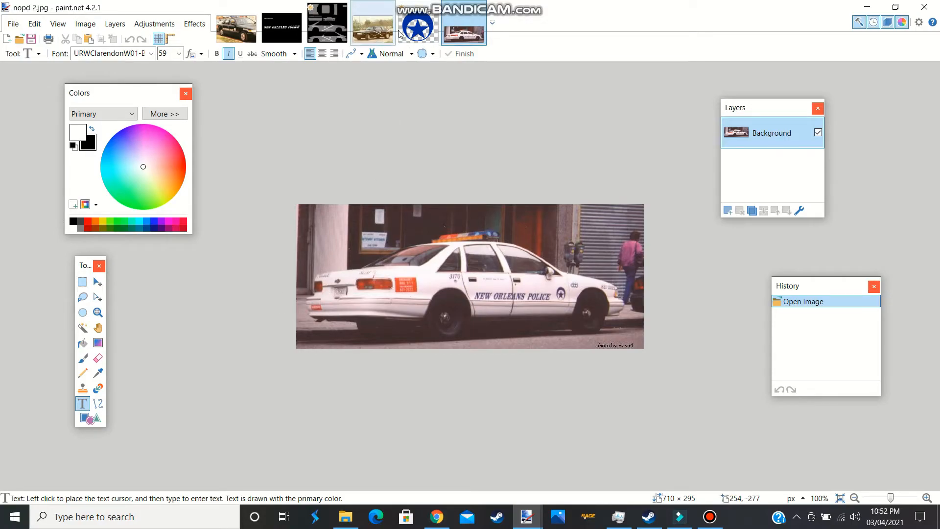
left_click(337, 32)
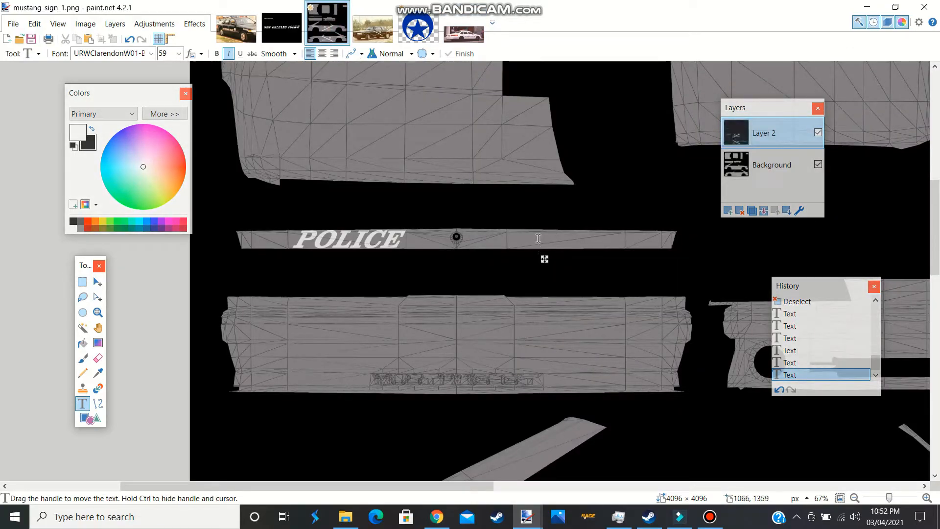
left_click(370, 35)
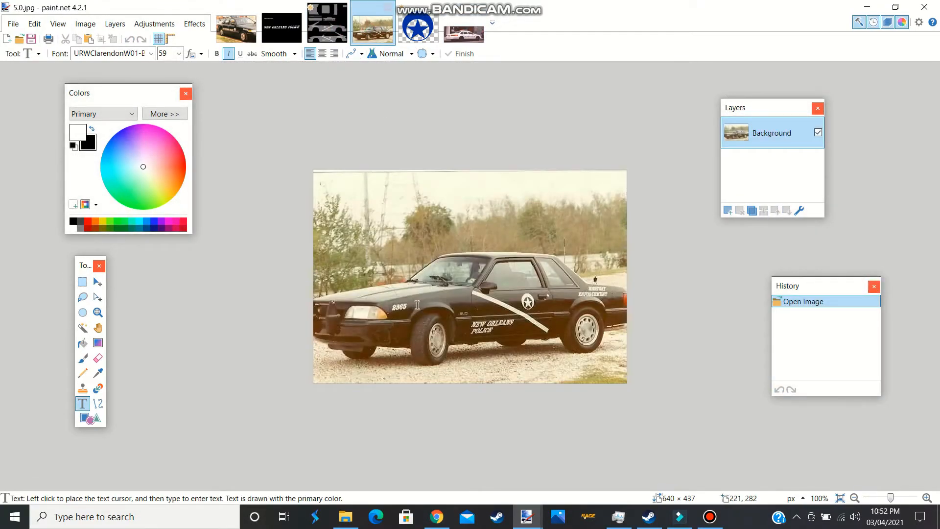
left_click(318, 27)
type("365")
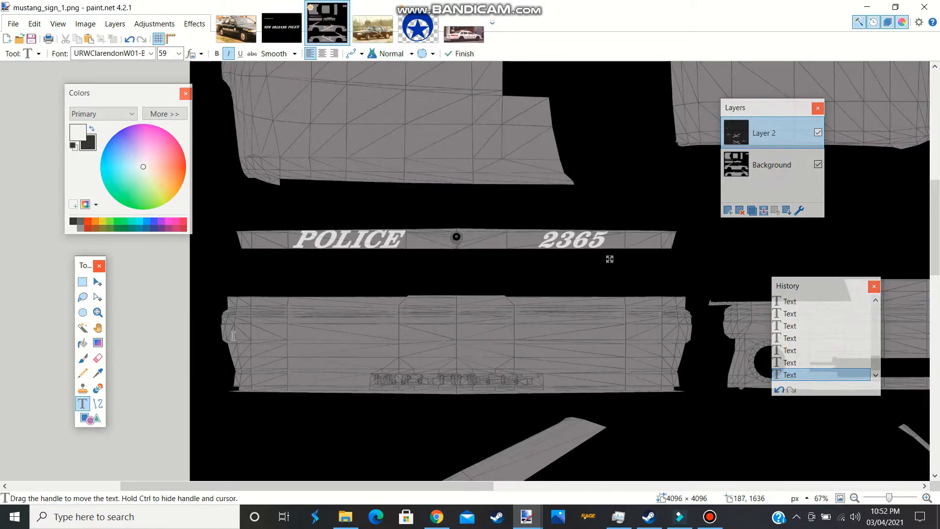
Step: Write the unit number 2365 above the upper side view's front wheel arch and nudge it slightly down toward the arch
left_click(88, 407)
scroll(504, 339, "down", 6)
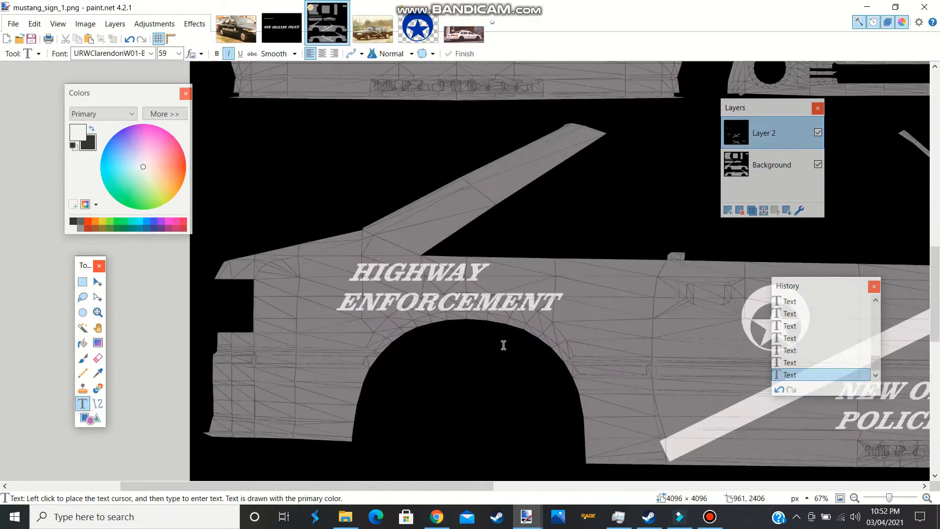
left_click_drag(478, 484, 763, 498)
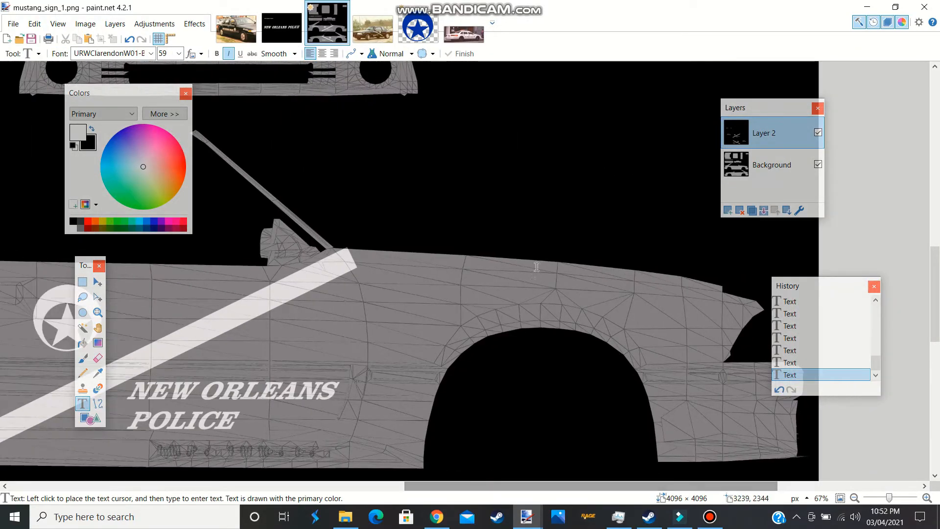
left_click(515, 284)
type("23")
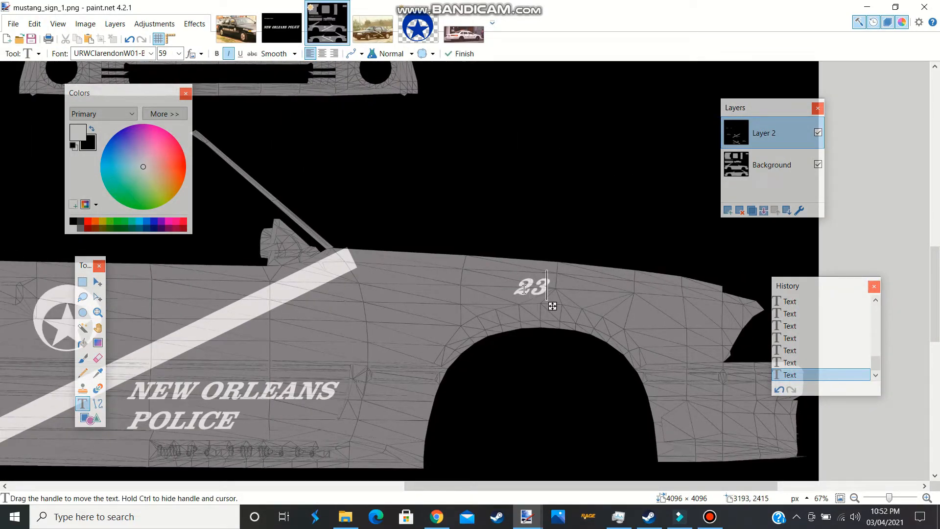
type("65")
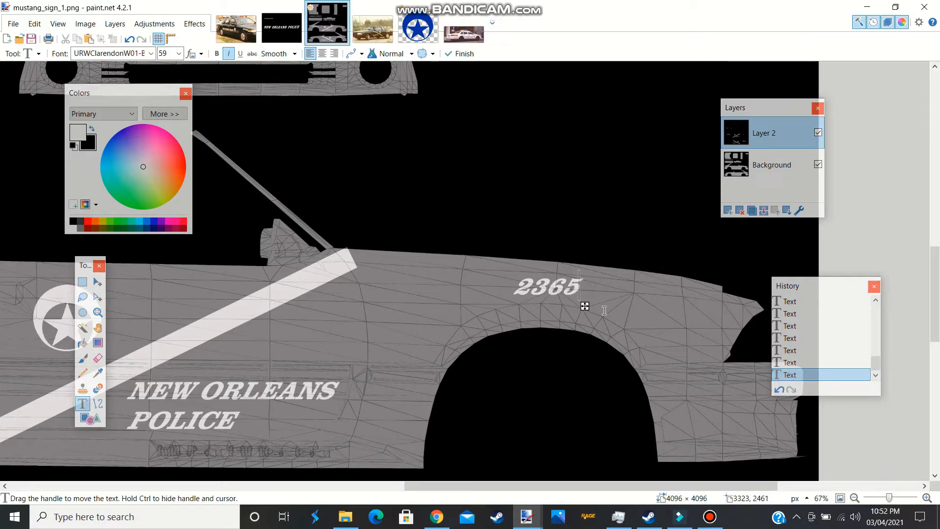
left_click_drag(585, 305, 590, 312)
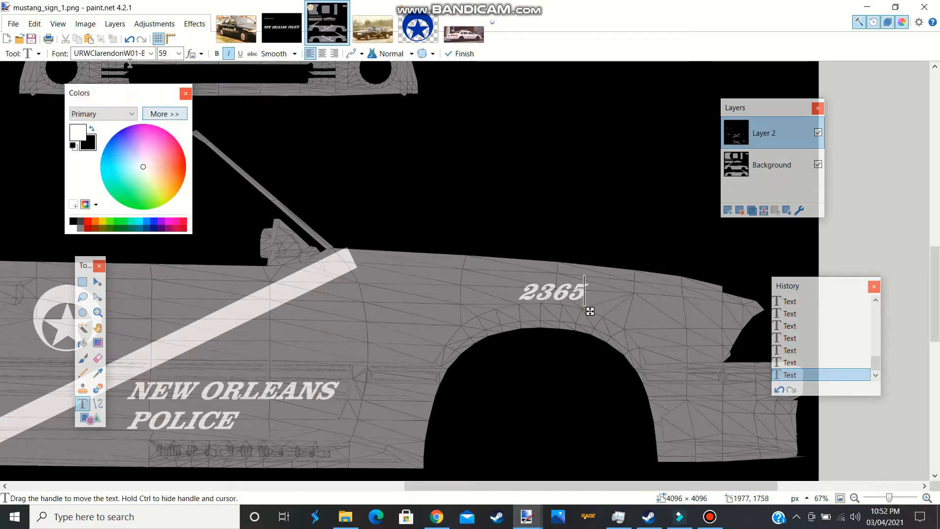
Step: Set the font size of the upper side view's 2365 to 72 and shift the number back over the front wheel arch
left_click(179, 53)
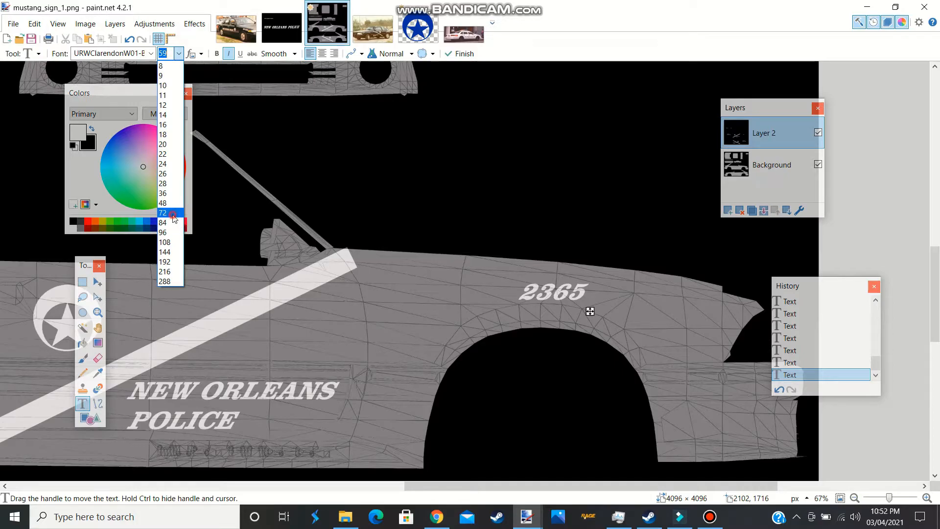
left_click(173, 214)
left_click_drag(605, 315, 598, 314)
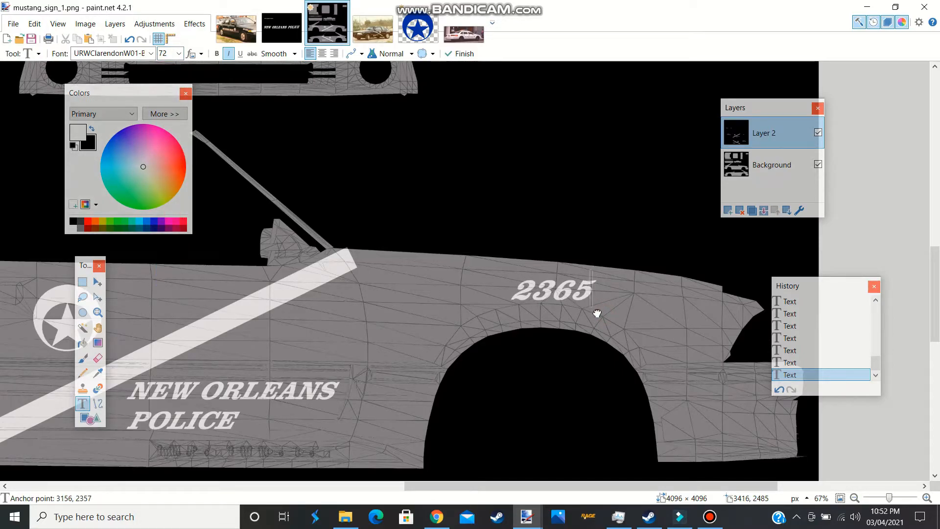
Step: Write 2365 at size 72 above the lower side view's front wheel arch and commit the text
scroll(622, 363, "down", 5)
left_click_drag(627, 486, 336, 486)
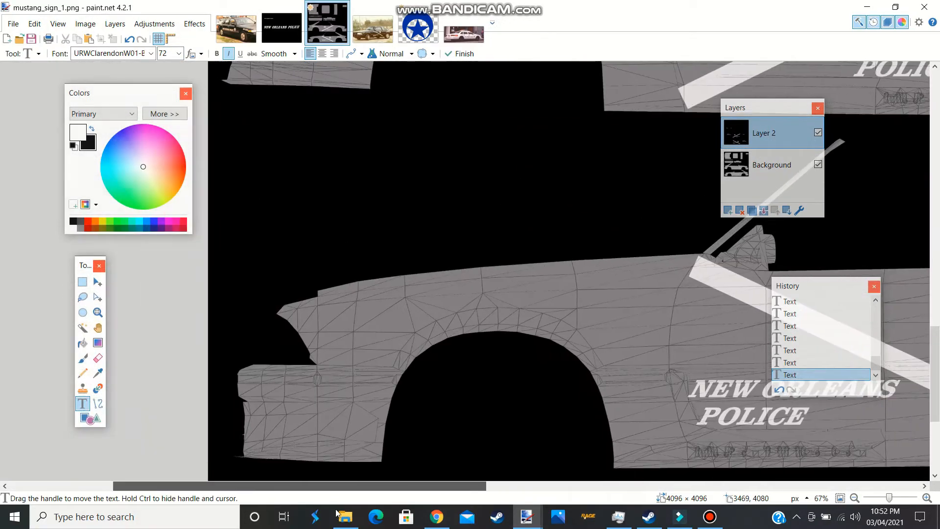
left_click(464, 298)
type("2365")
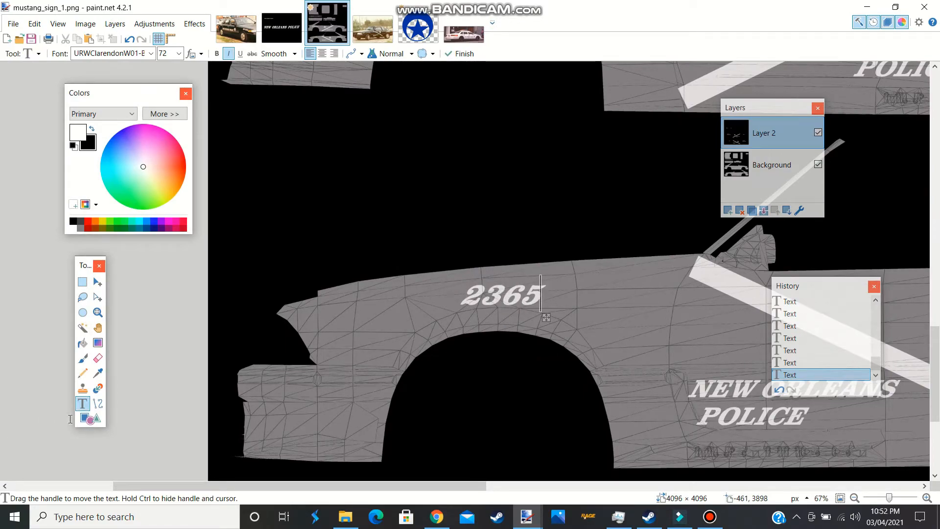
left_click(83, 404)
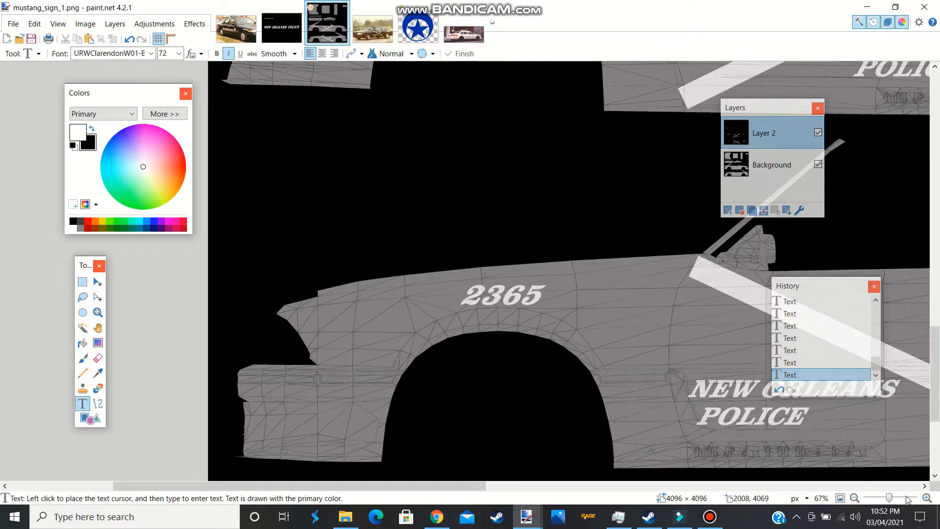
Step: Raise Layer 2's opacity to the maximum so its black fill covers the template
left_click_drag(890, 498, 882, 498)
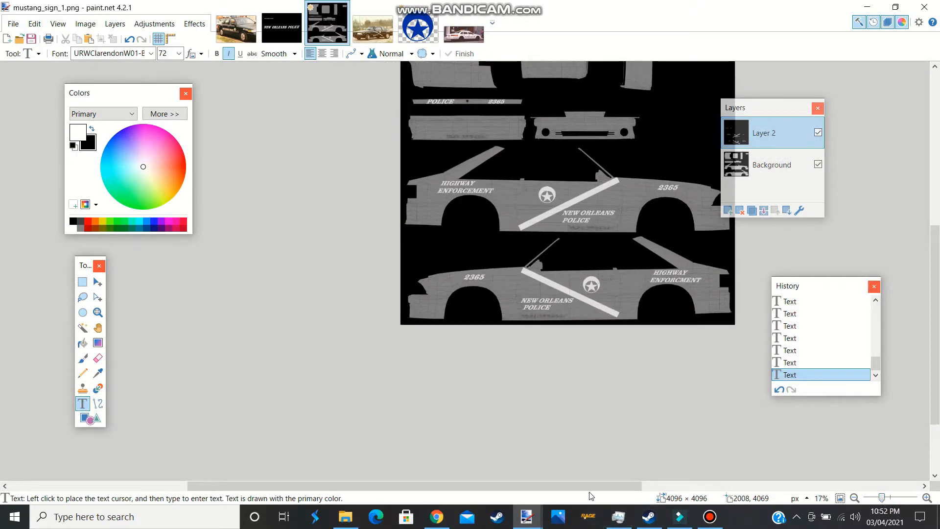
scroll(637, 431, "right", 3)
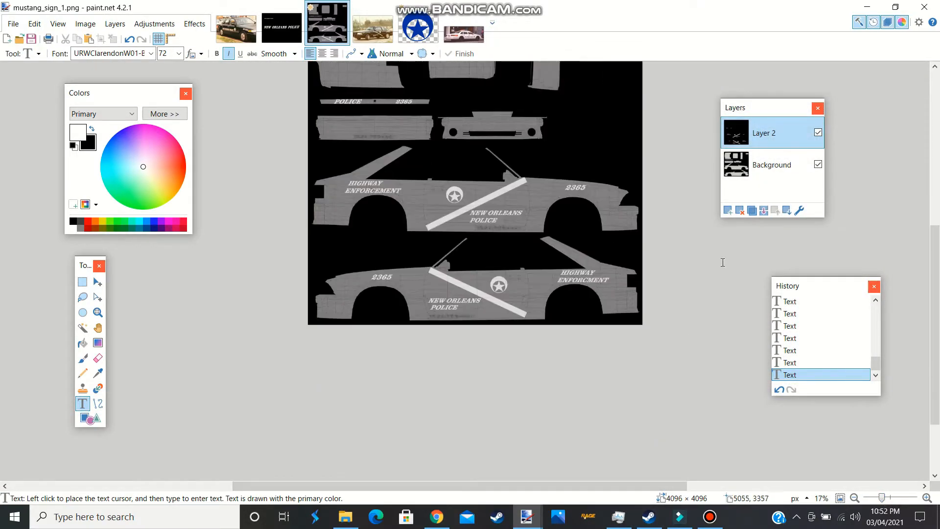
scroll(691, 157, "up", 2)
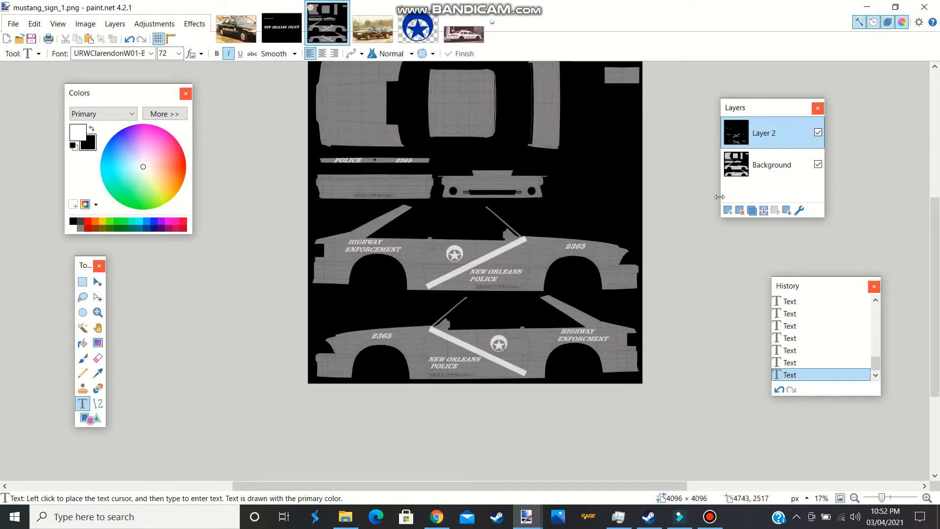
left_click(799, 211)
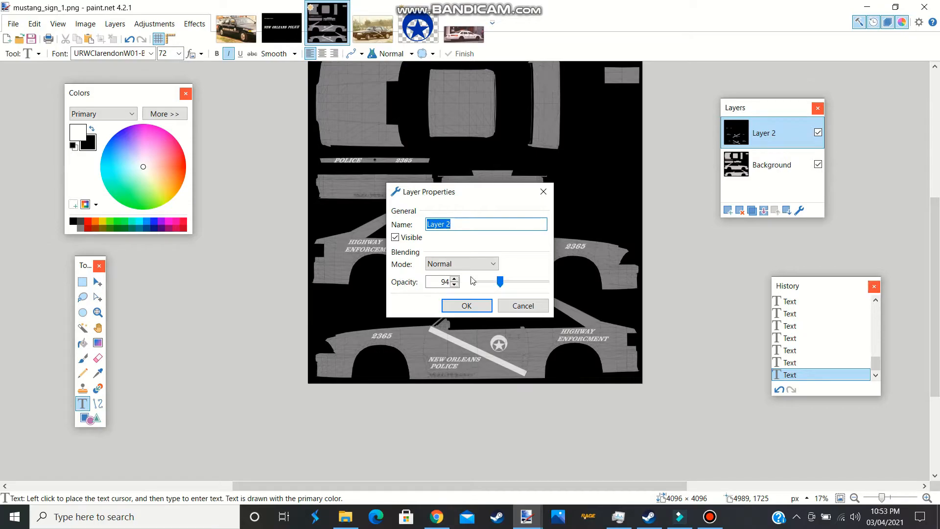
left_click_drag(498, 286, 599, 286)
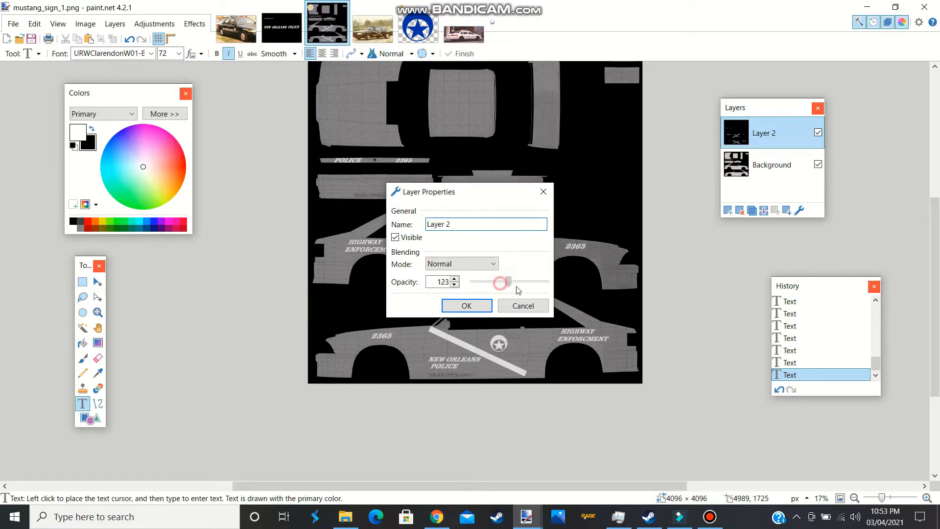
left_click(468, 306)
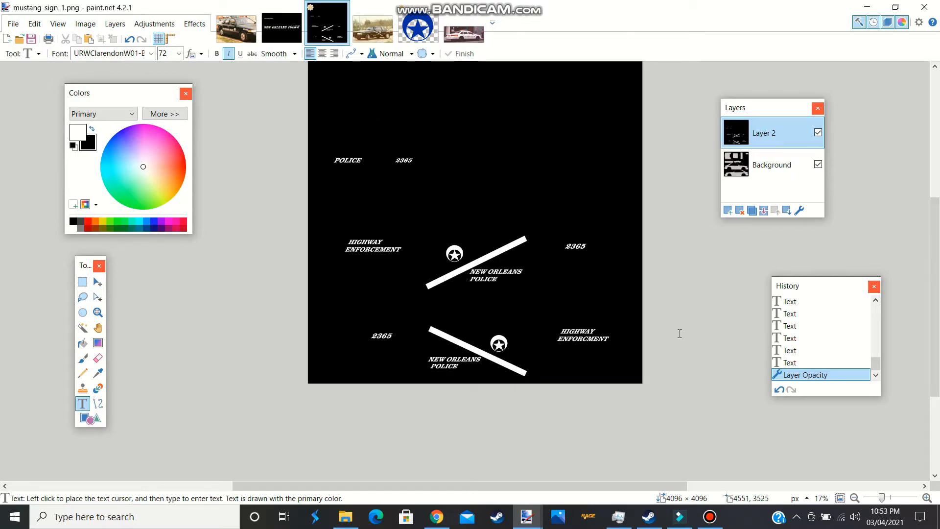
Step: Lower Layer 2's opacity to 95 and look over the lettering against the template
left_click(799, 210)
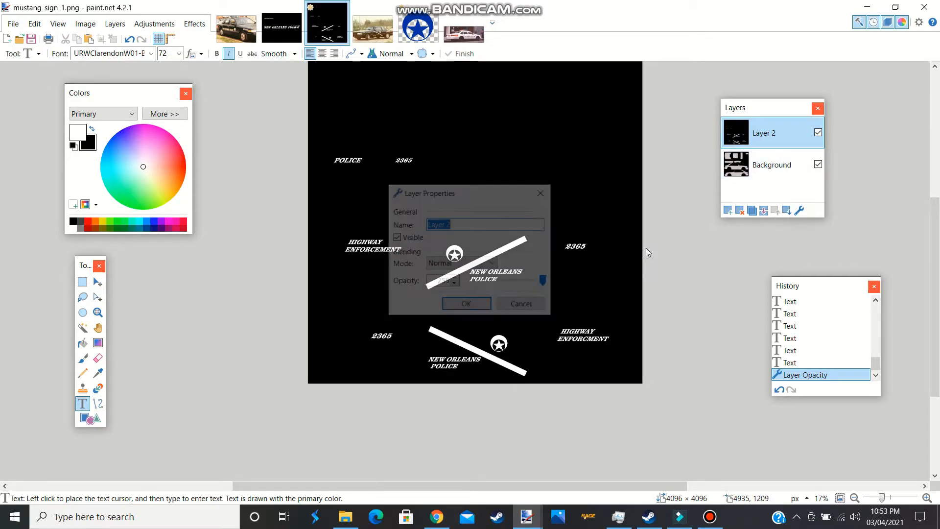
left_click_drag(540, 284, 499, 285)
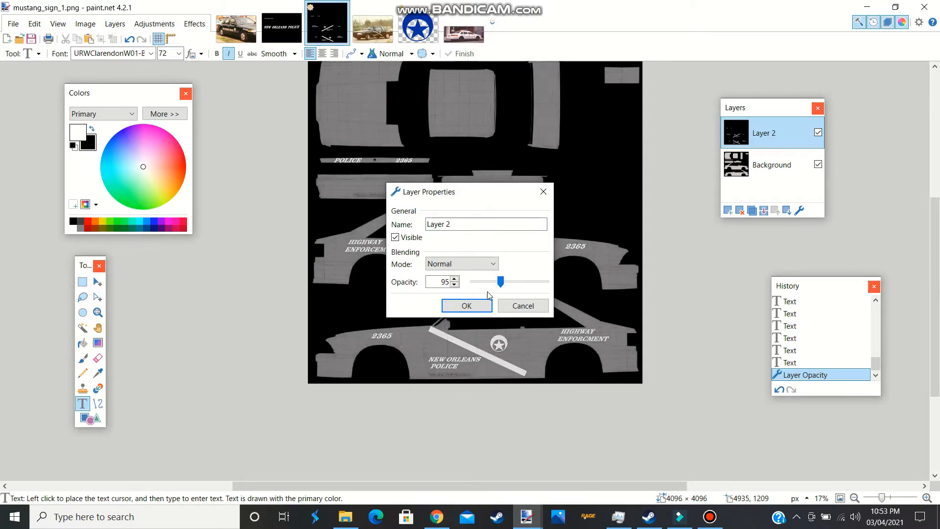
left_click(467, 305)
scroll(480, 286, "up", 2)
scroll(479, 289, "down", 3)
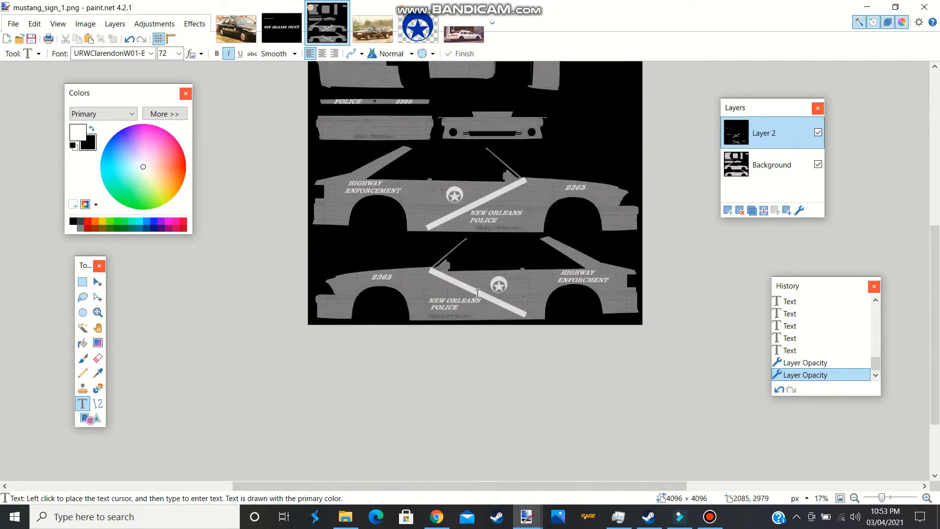
scroll(431, 253, "up", 1)
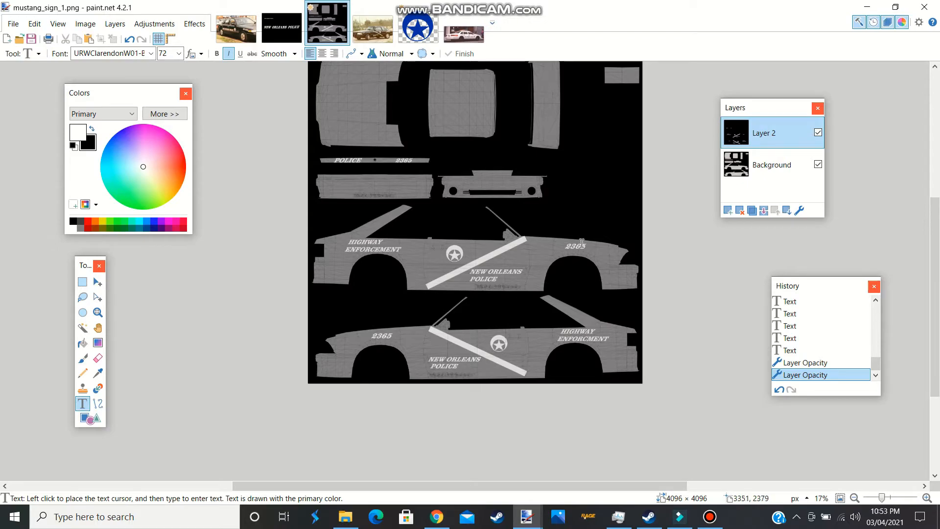
Step: Set Layer 2's opacity to 255
left_click(799, 210)
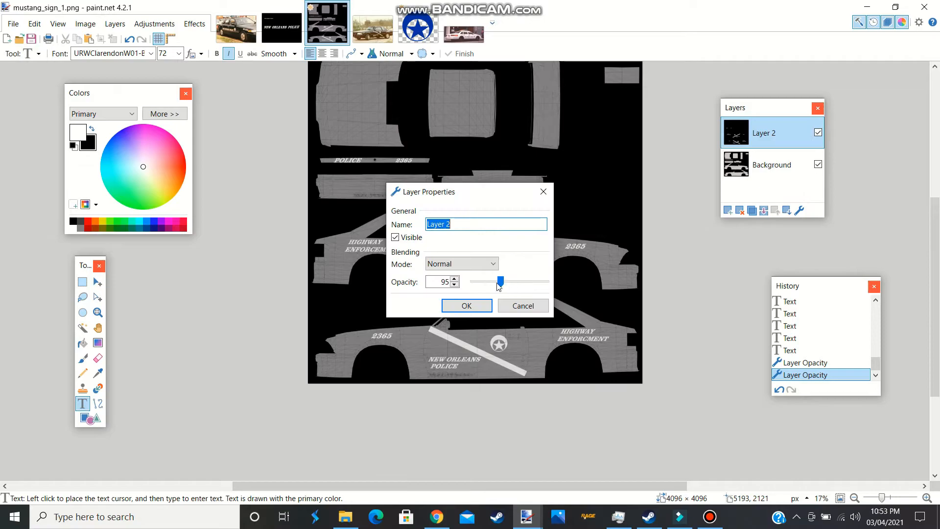
left_click_drag(500, 281, 595, 283)
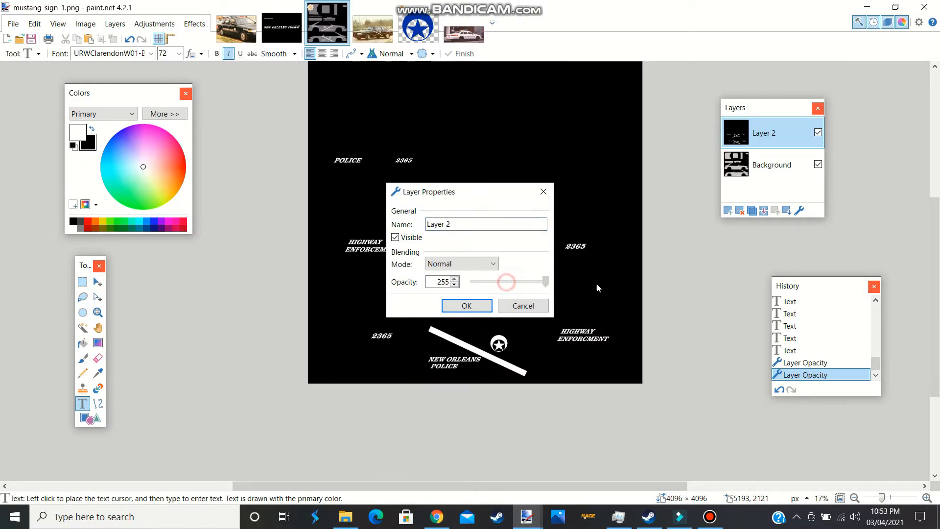
left_click(466, 306)
Step: Start saving a copy of the livery named "nopd's 1993 ford mustang 5.0" in DirectDraw Surface (DDS) format
left_click(13, 24)
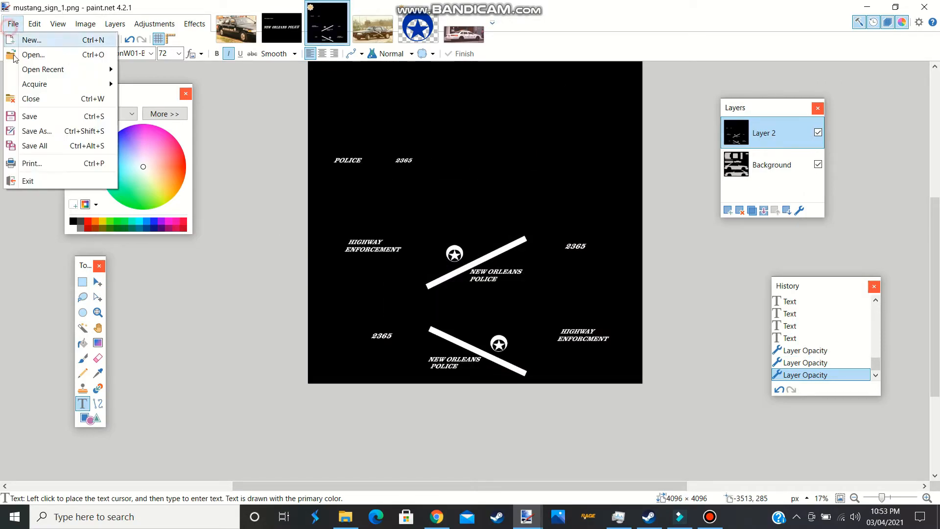
left_click(45, 131)
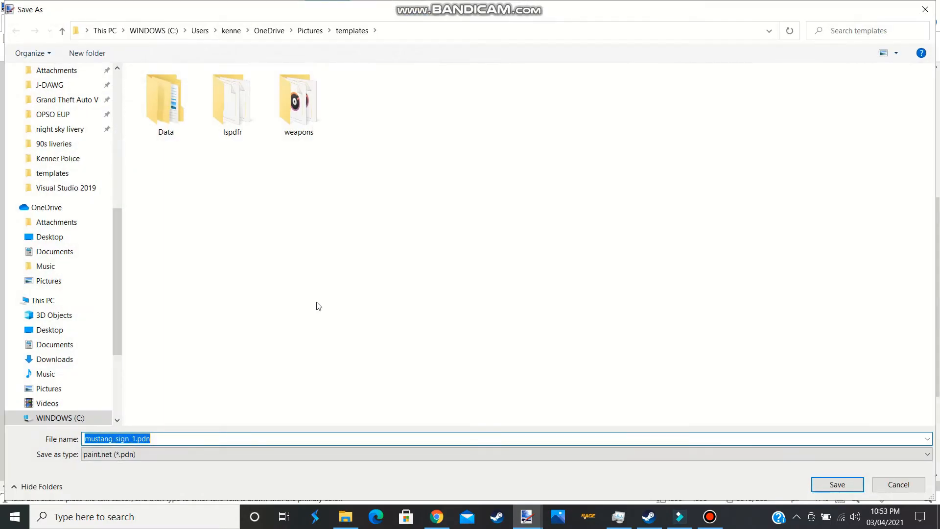
key("BackSpace")
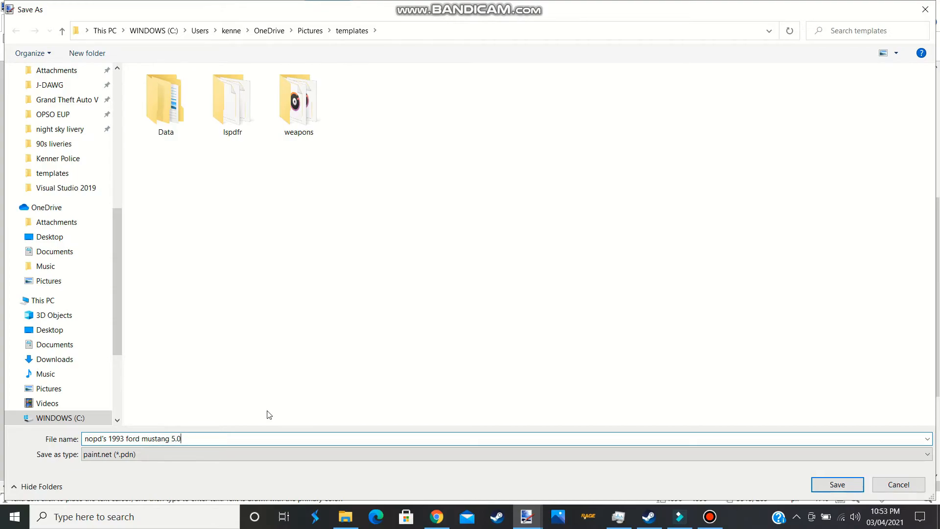
left_click(196, 455)
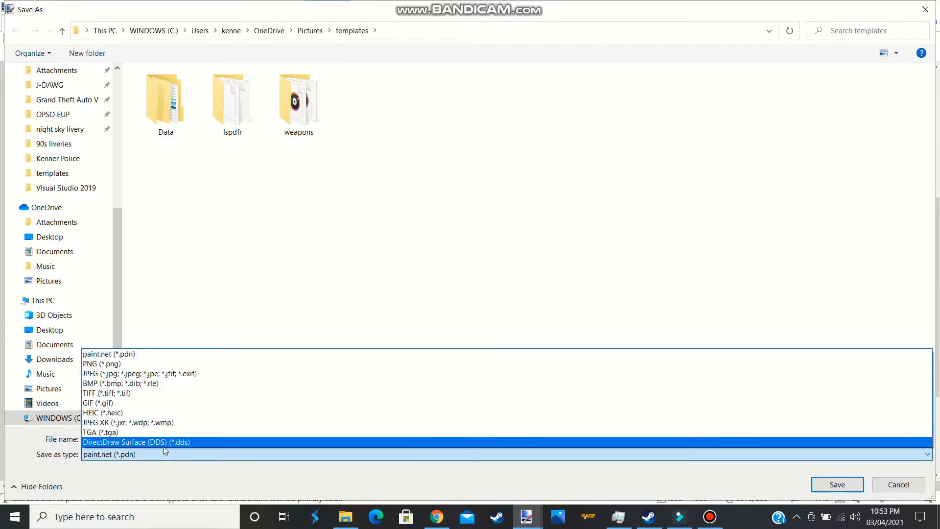
left_click(163, 446)
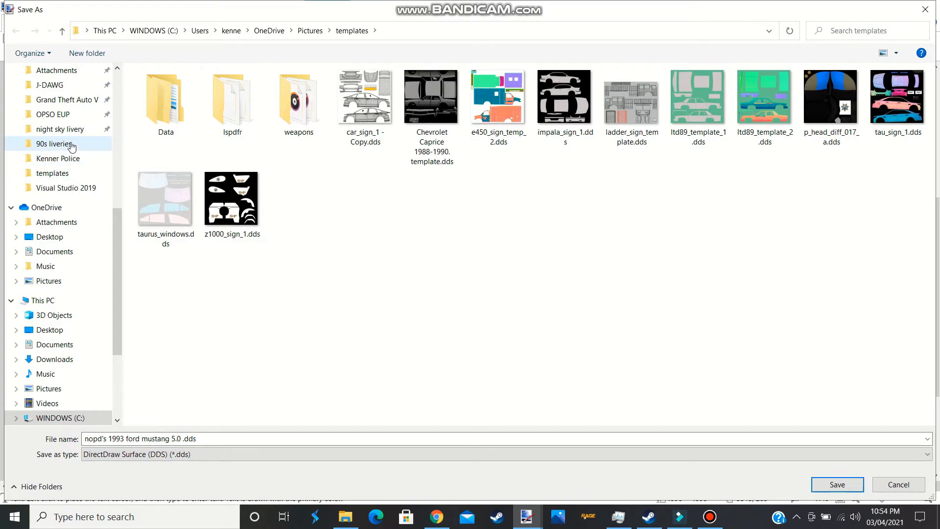
Step: Save the DDS file into the 90s liveries folder with DXT1 (Opaque/1-bit Alpha) compression, flattening the layers
scroll(68, 168, "up", 1)
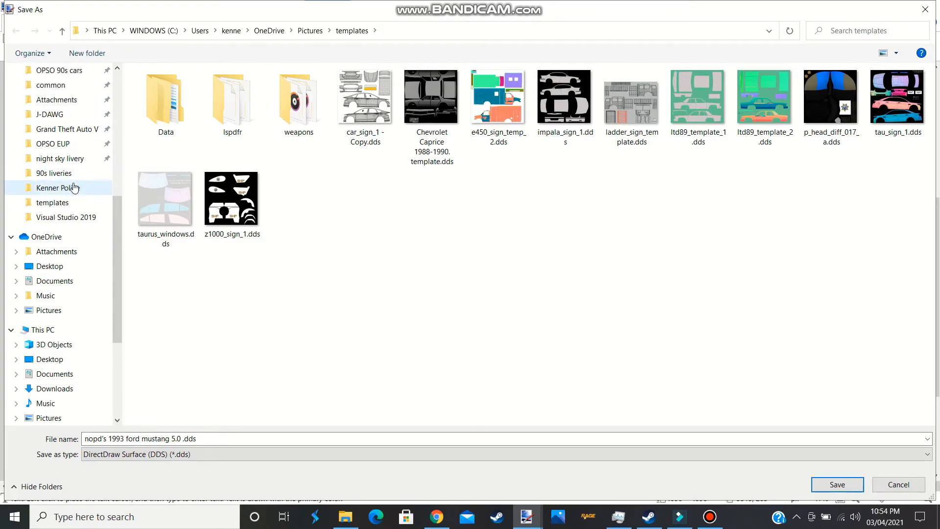
left_click(58, 189)
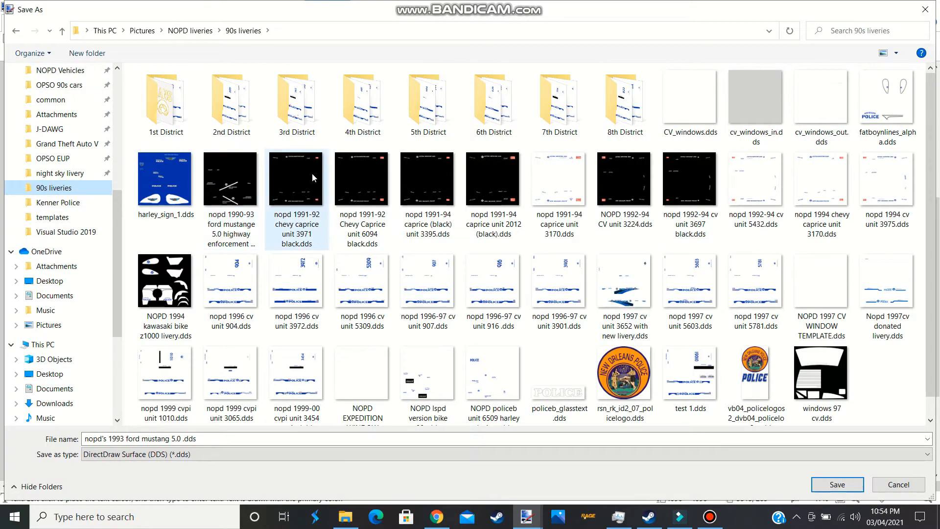
left_click(837, 485)
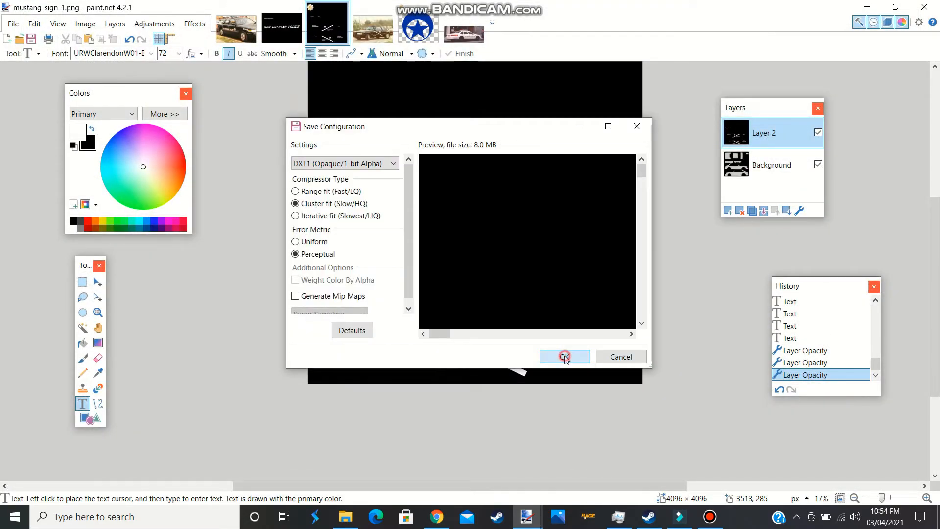
left_click(563, 356)
left_click(514, 292)
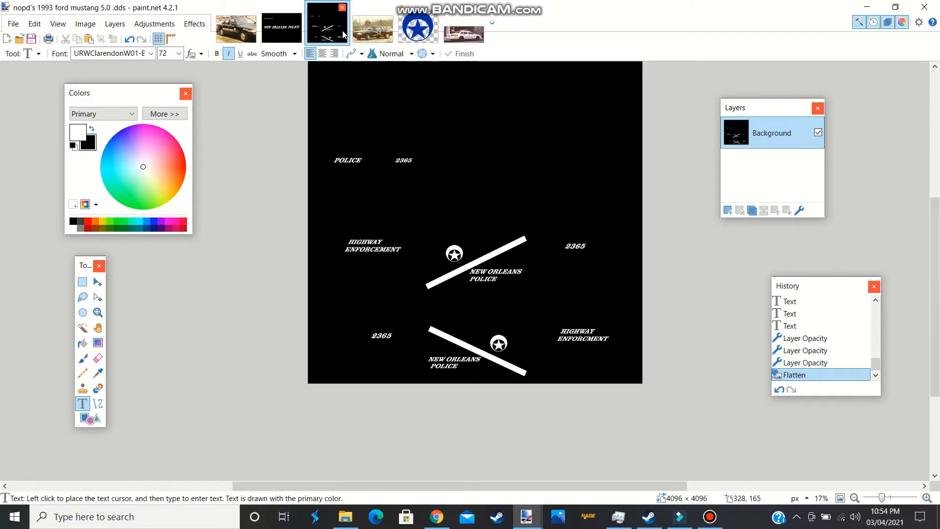
Step: Compare the saved livery with the reference photo 5.0.jpg
left_click(364, 30)
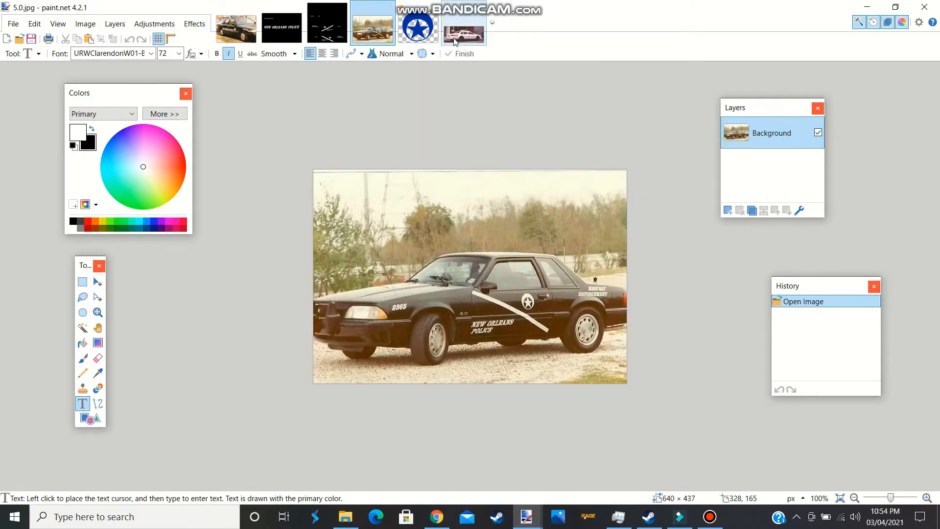
left_click(337, 33)
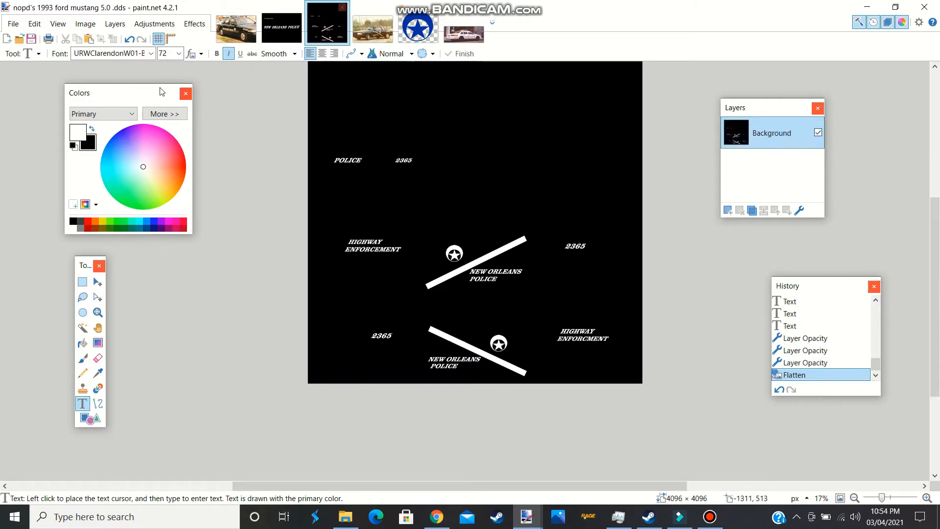
left_click_drag(153, 94, 144, 89)
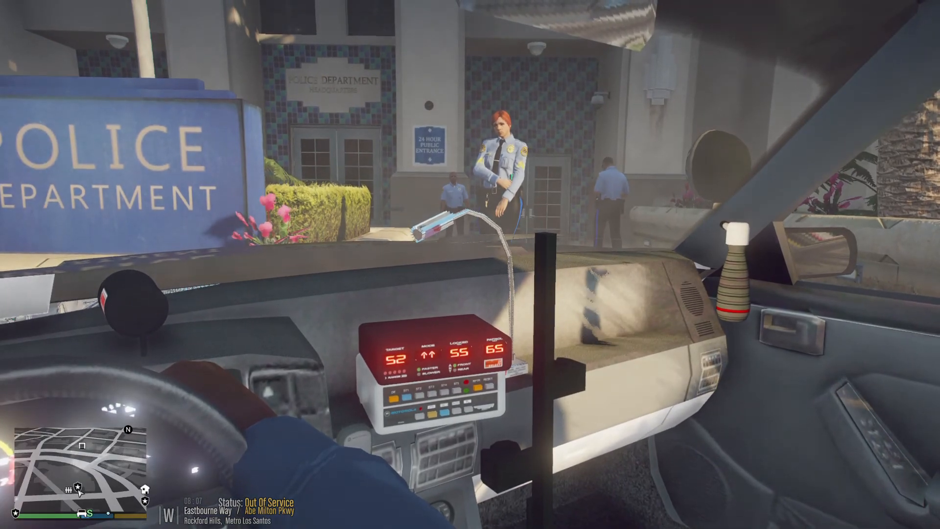
key("v")
key("v")
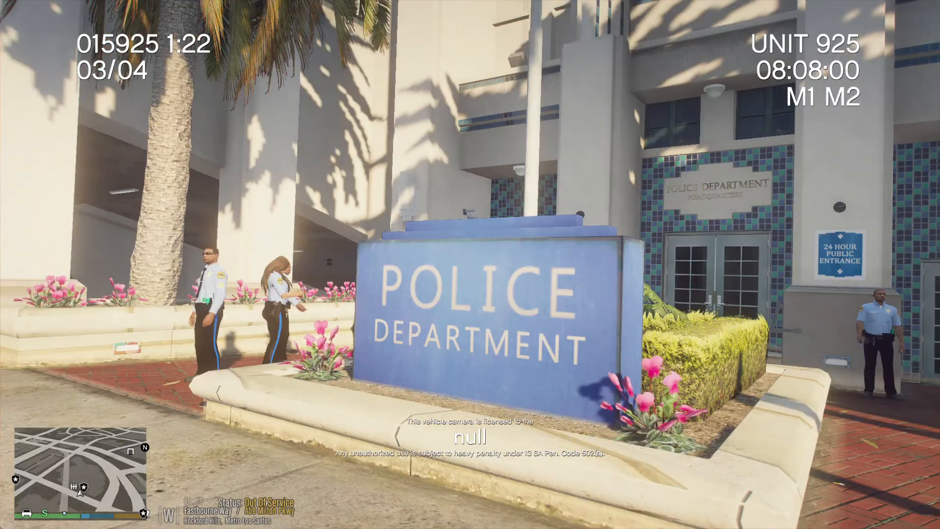